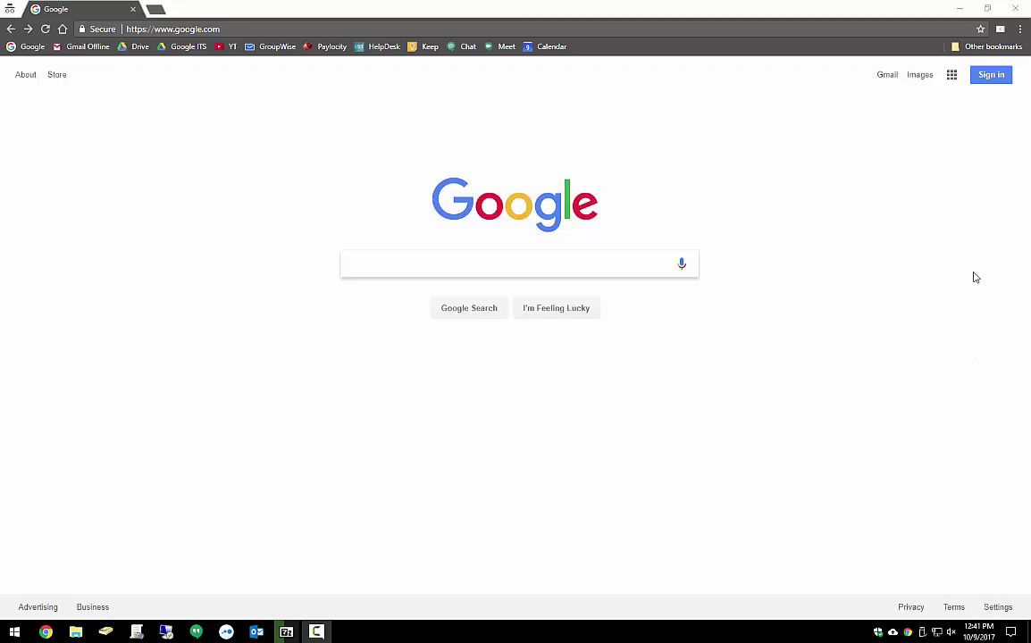
Sign in to the Google account with its e-mail address and password
click(980, 80)
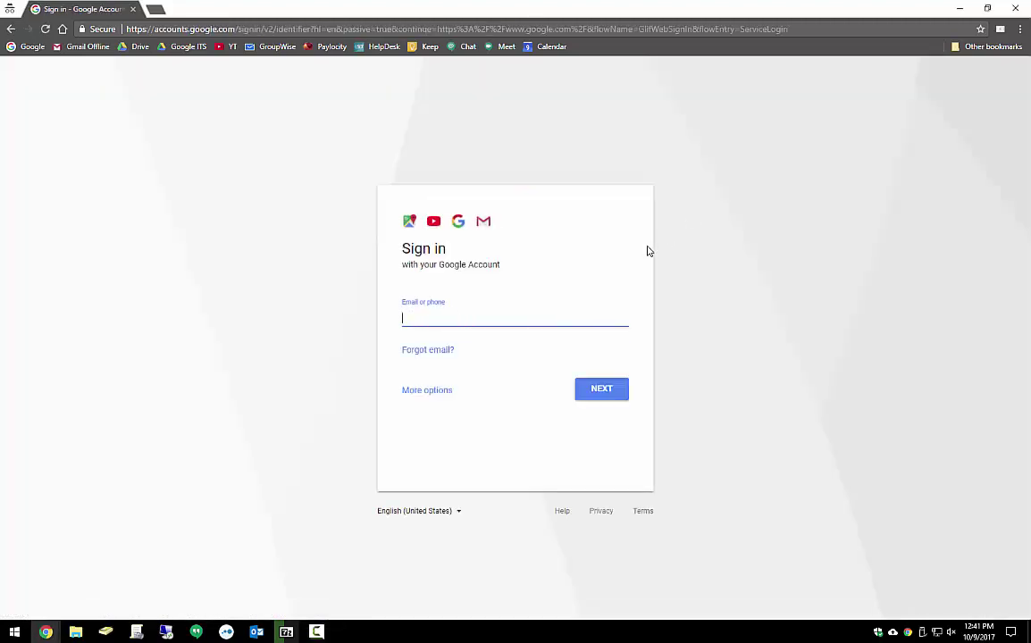
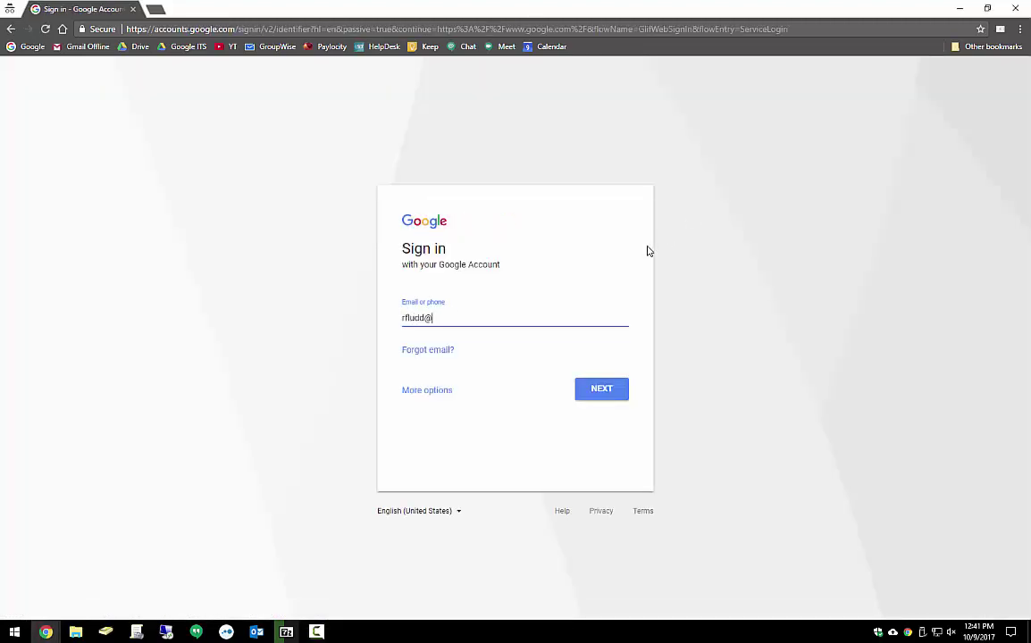
key(Return)
text(•••••••)
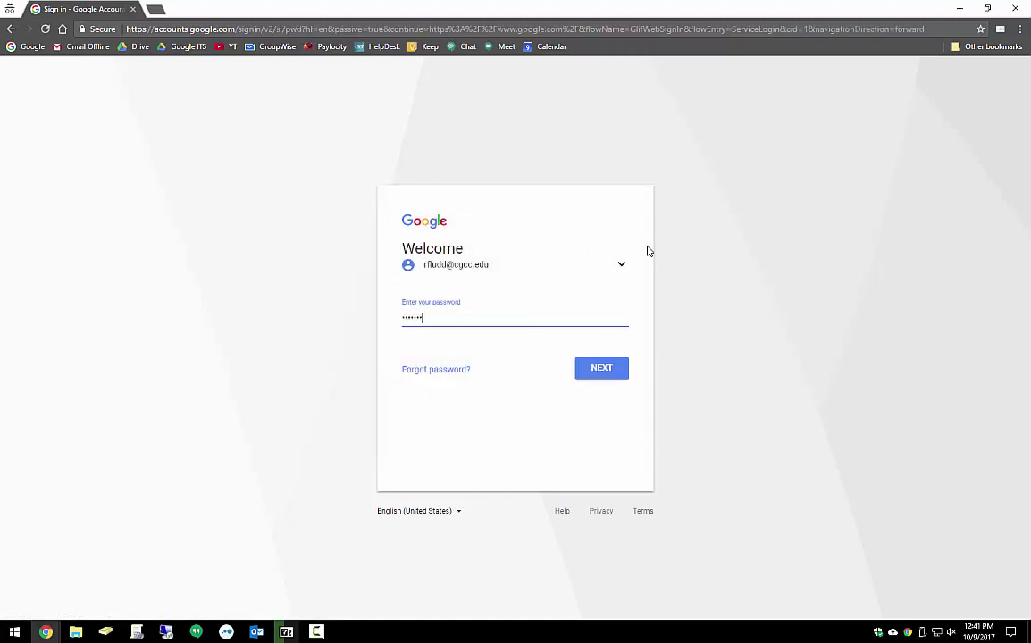
key(Return)
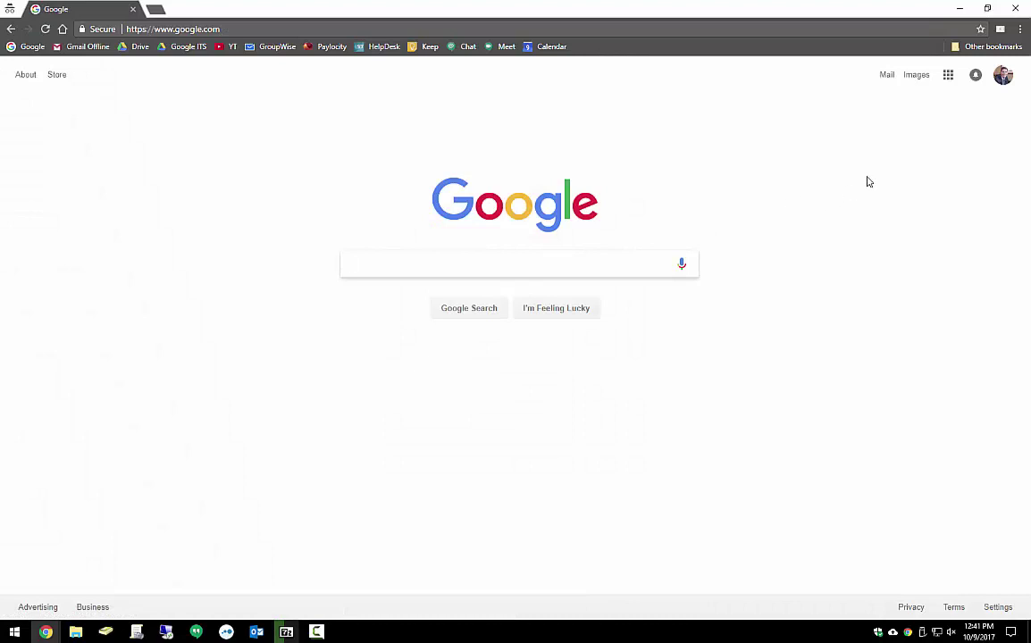
Launch Google Meet from the apps grid and dismiss the camera and microphone warning
click(948, 77)
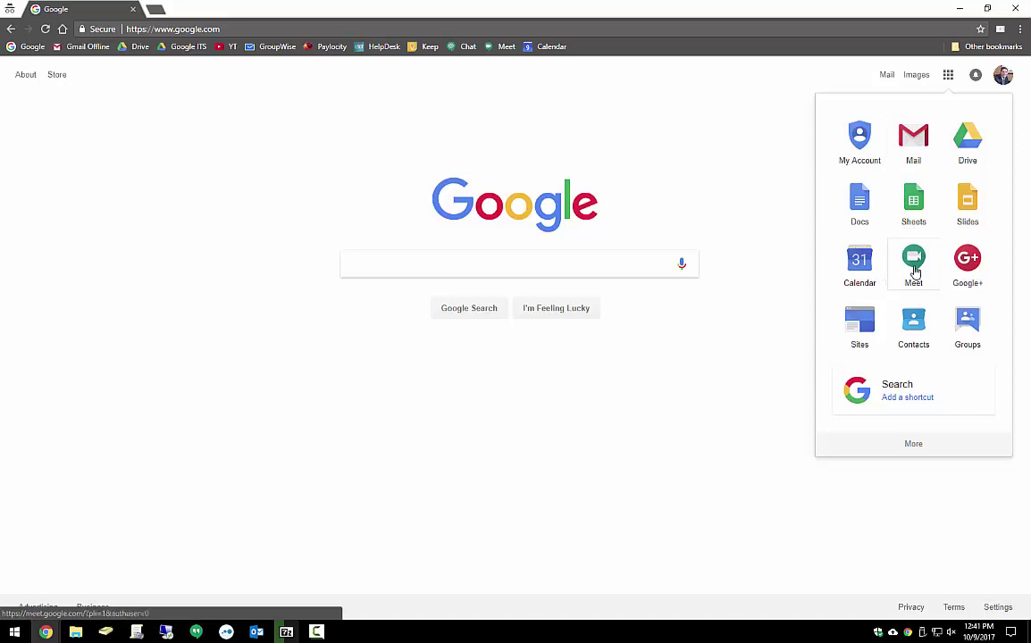
click(912, 264)
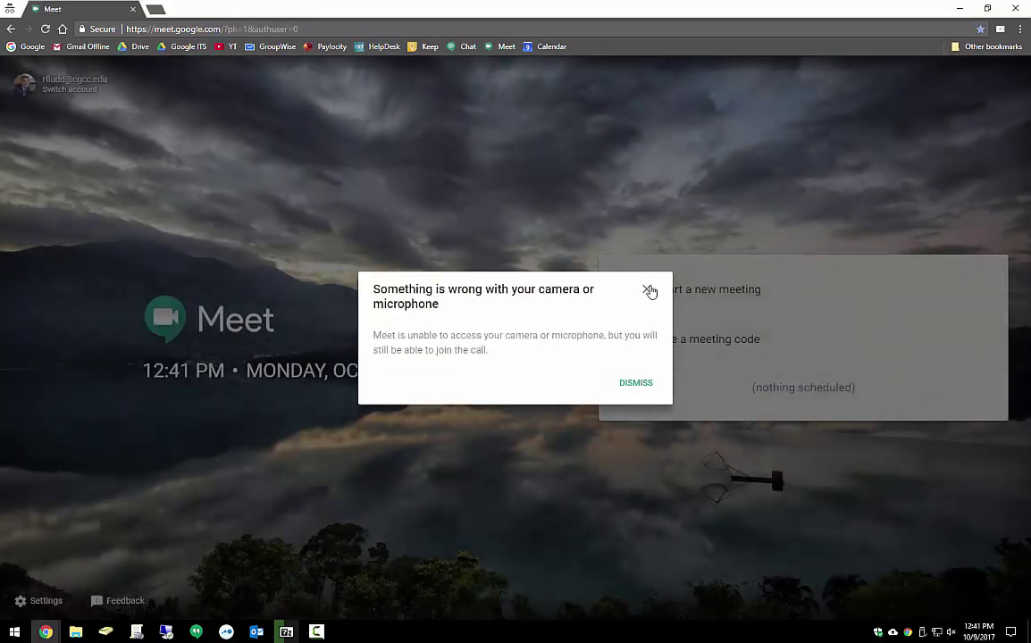
click(647, 289)
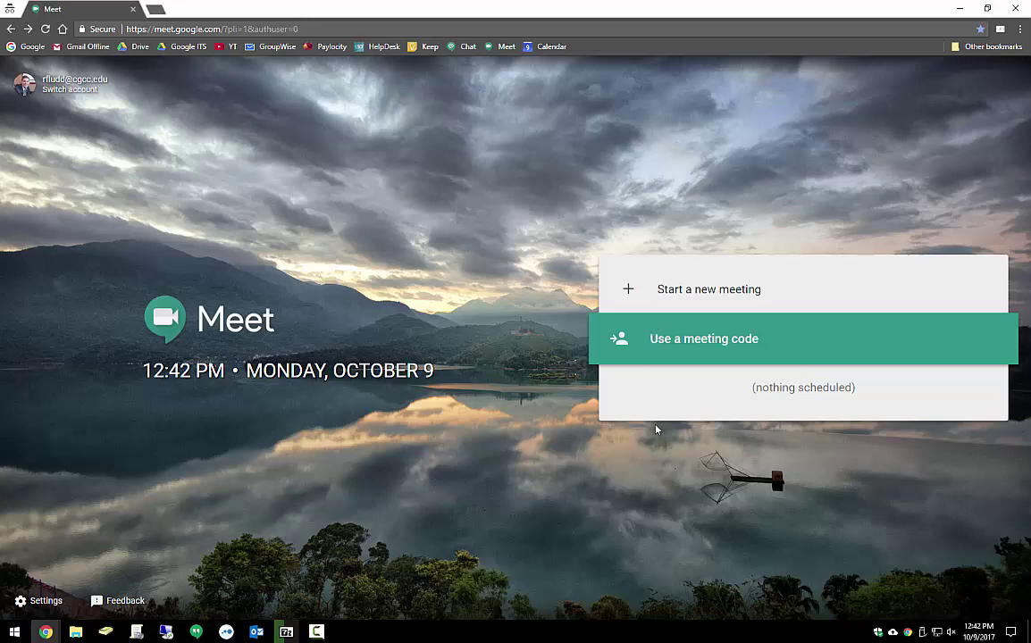
Start a new meeting, dismiss the camera warning, and highlight its meeting link
click(684, 294)
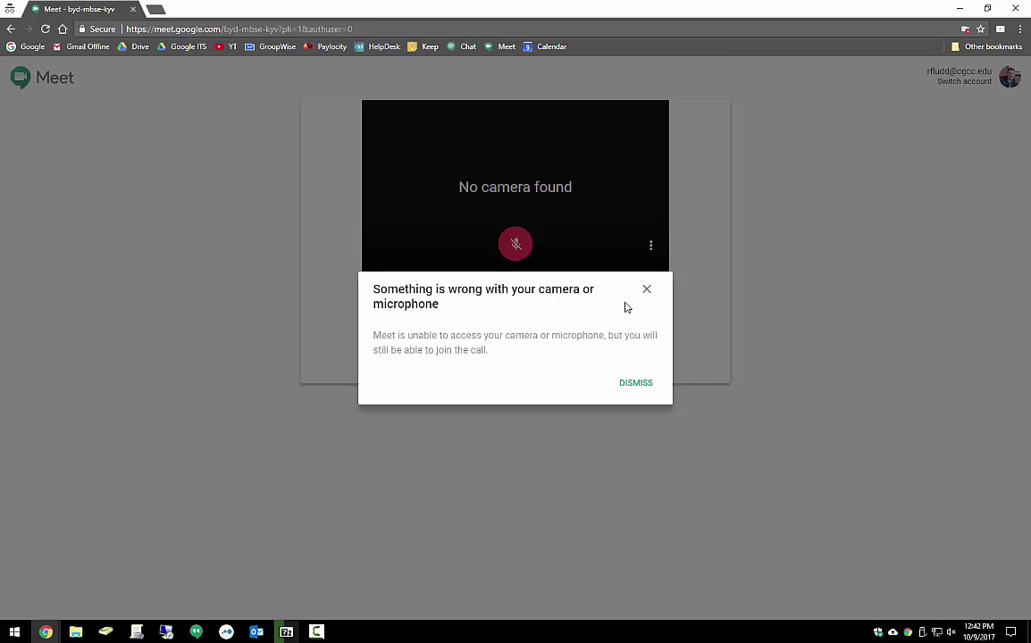
click(647, 291)
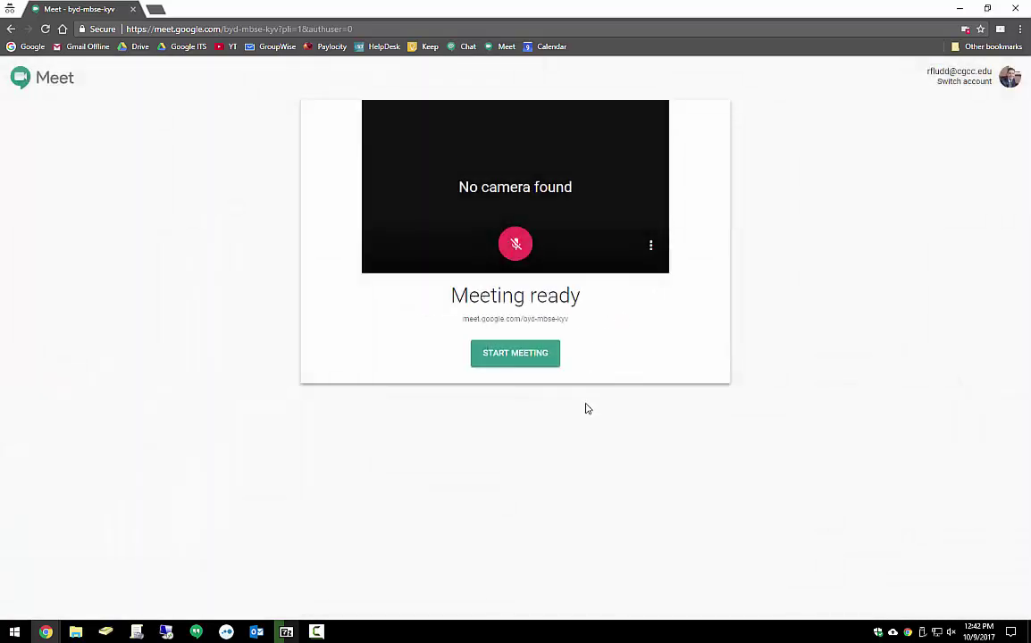
drag(455, 323, 566, 319)
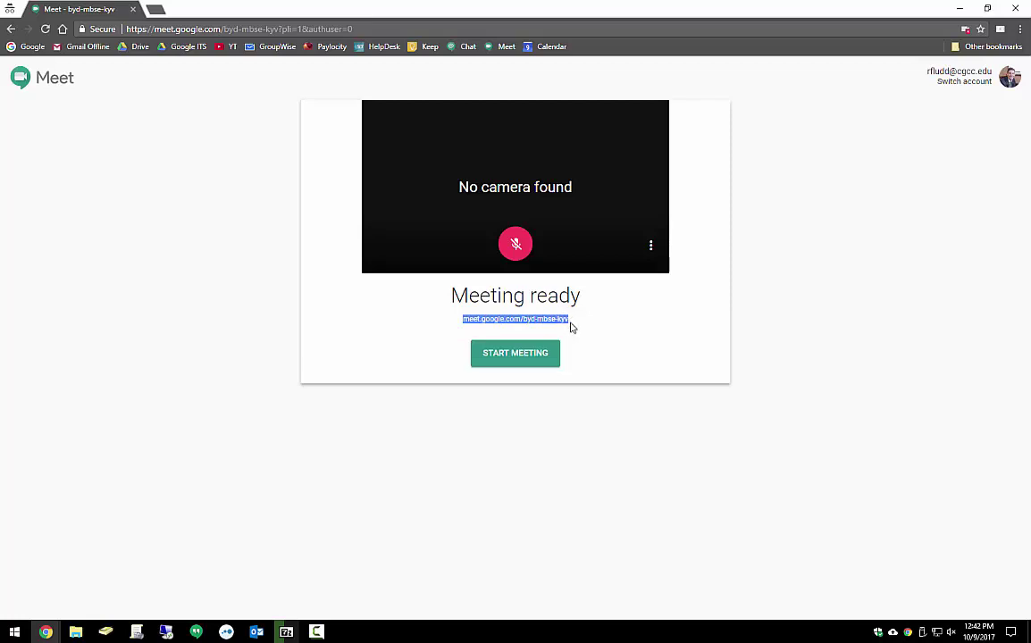
click(572, 327)
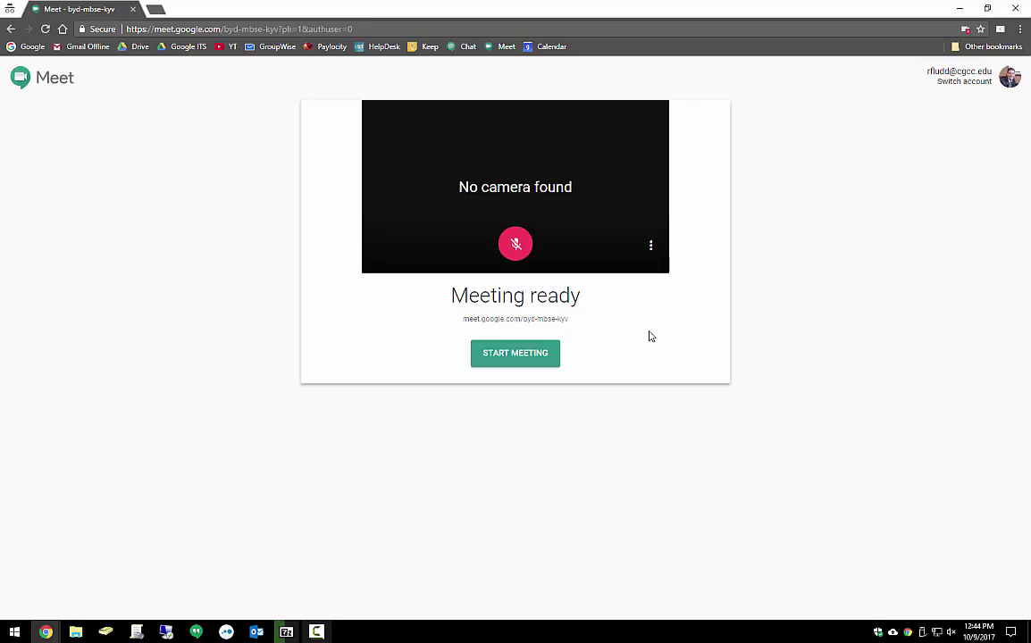
Join the meeting, copy its joining info, and close the Add others prompt
click(528, 357)
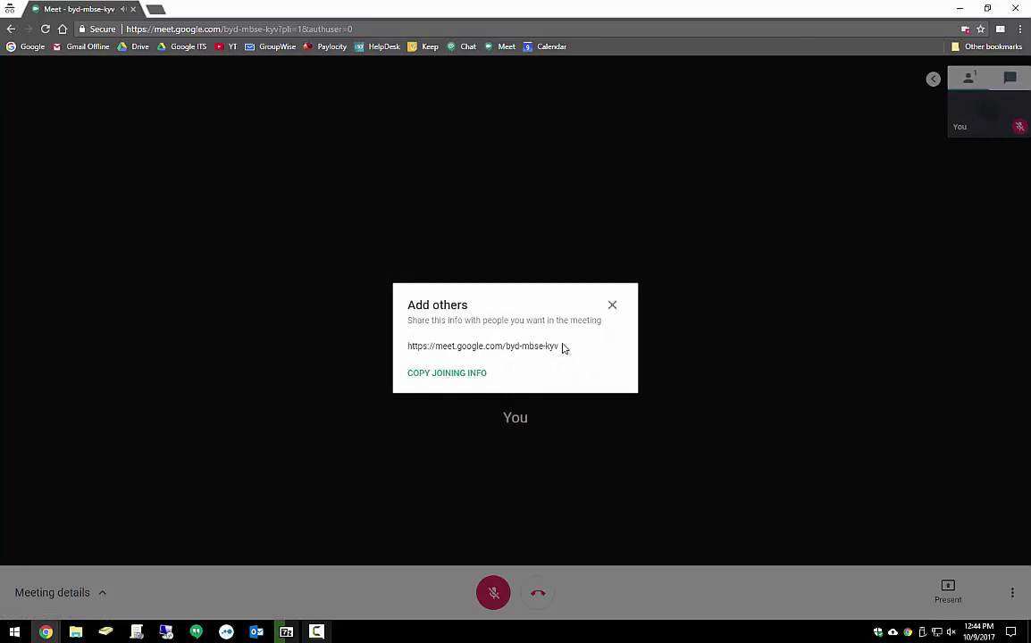
click(459, 375)
click(612, 308)
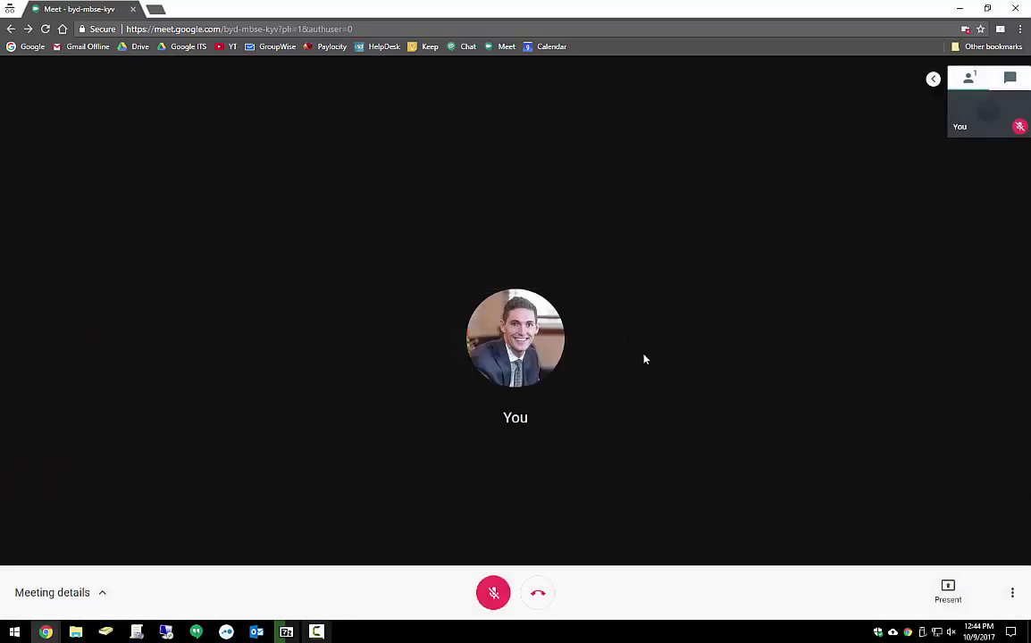
Show and hide the meeting details, then view the screen-presenting options
click(102, 593)
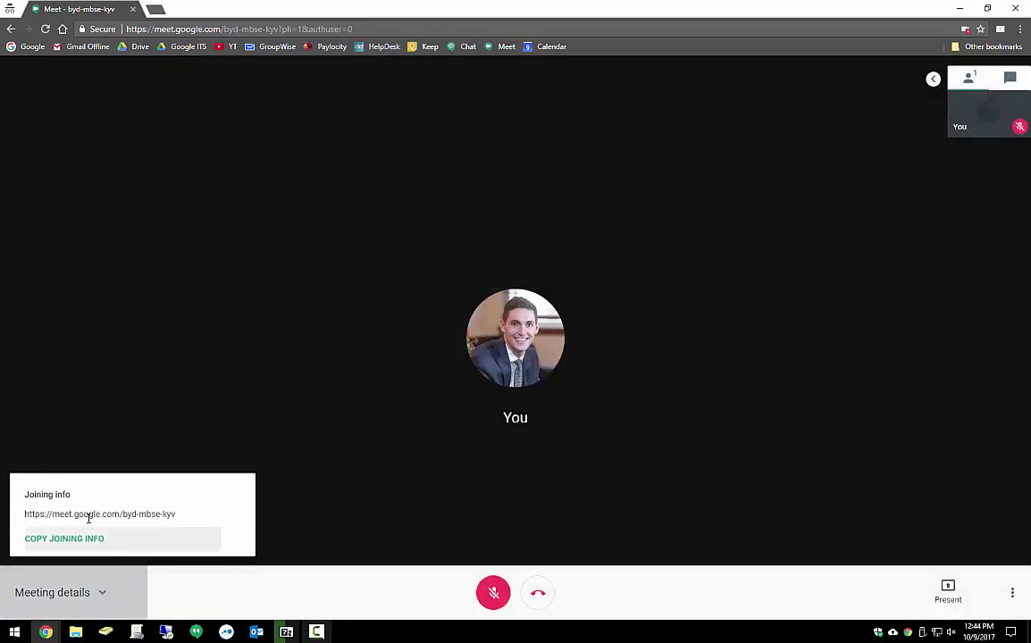
click(106, 591)
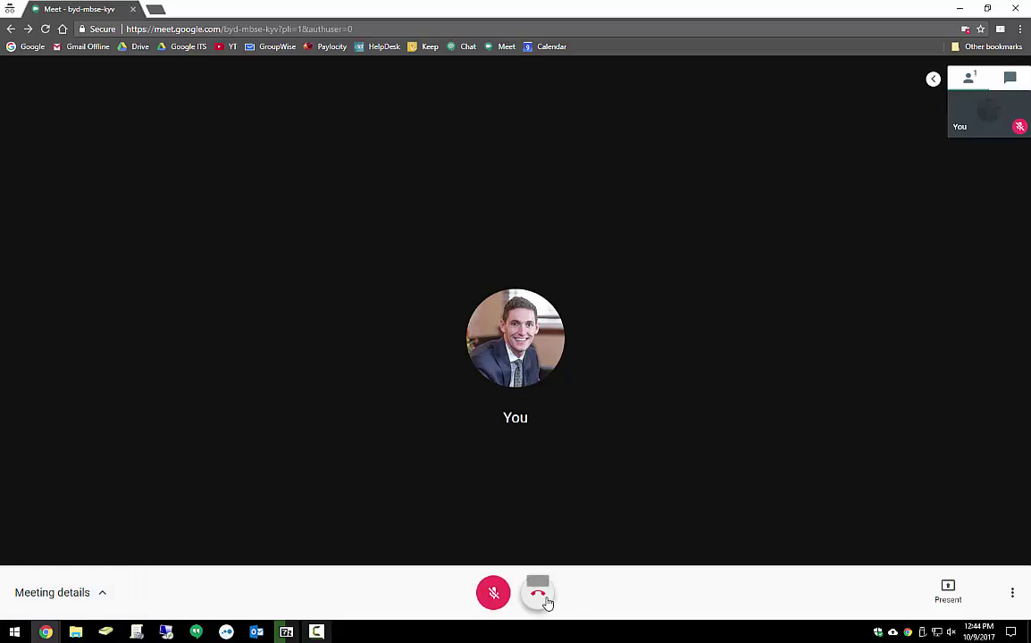
click(953, 598)
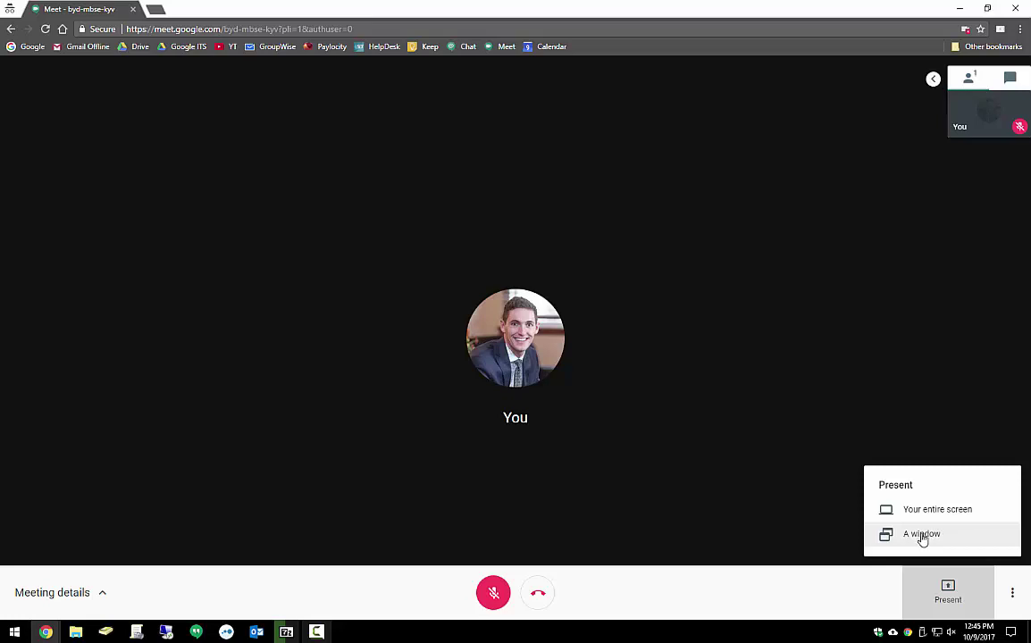
Review the call's audio and video settings, then close them with Done
click(1011, 593)
click(1012, 593)
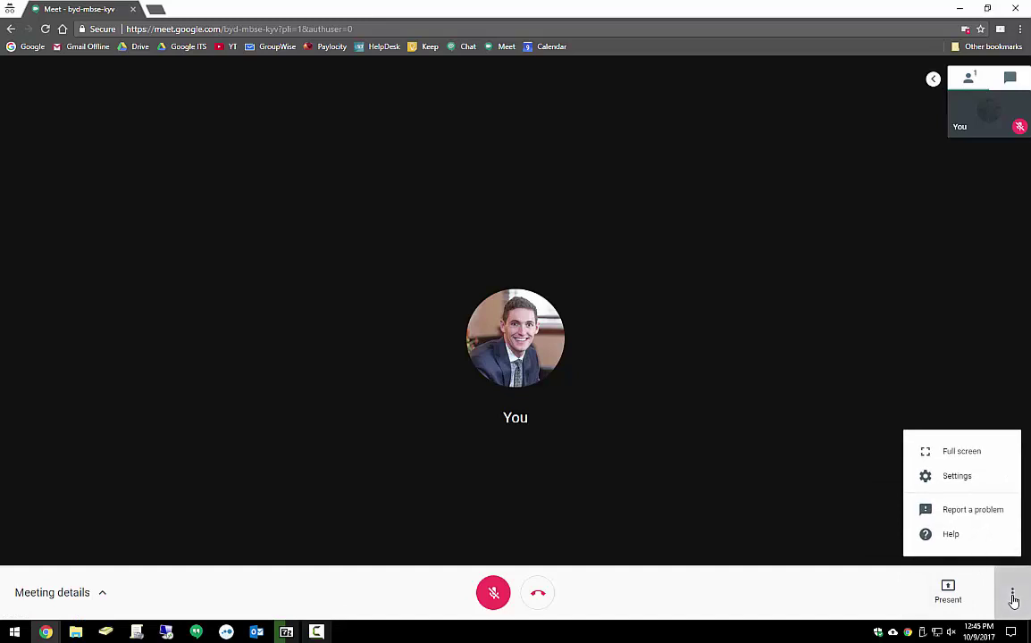
click(957, 476)
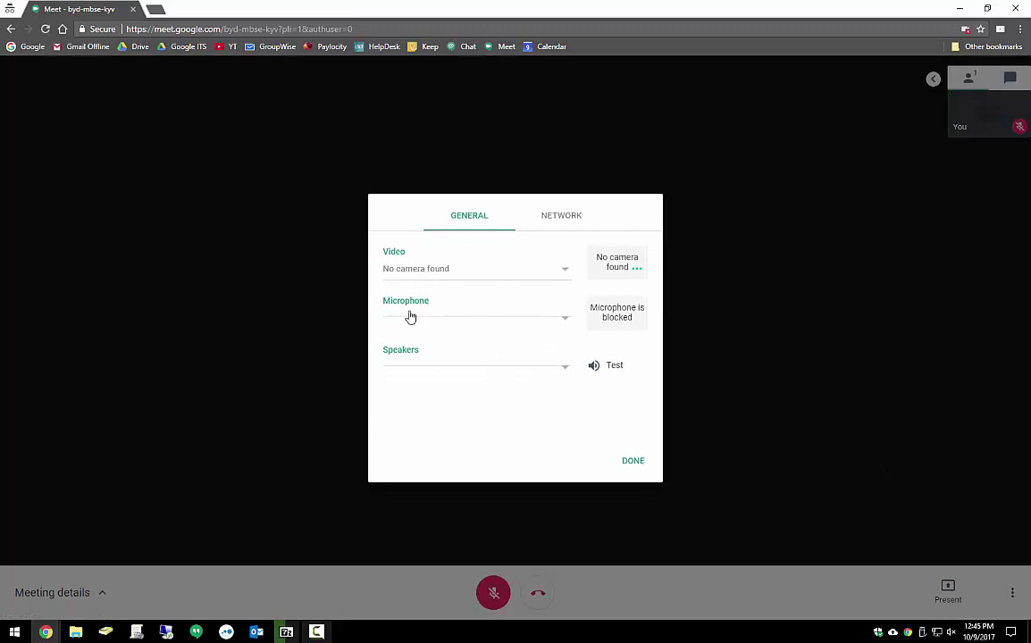
click(636, 463)
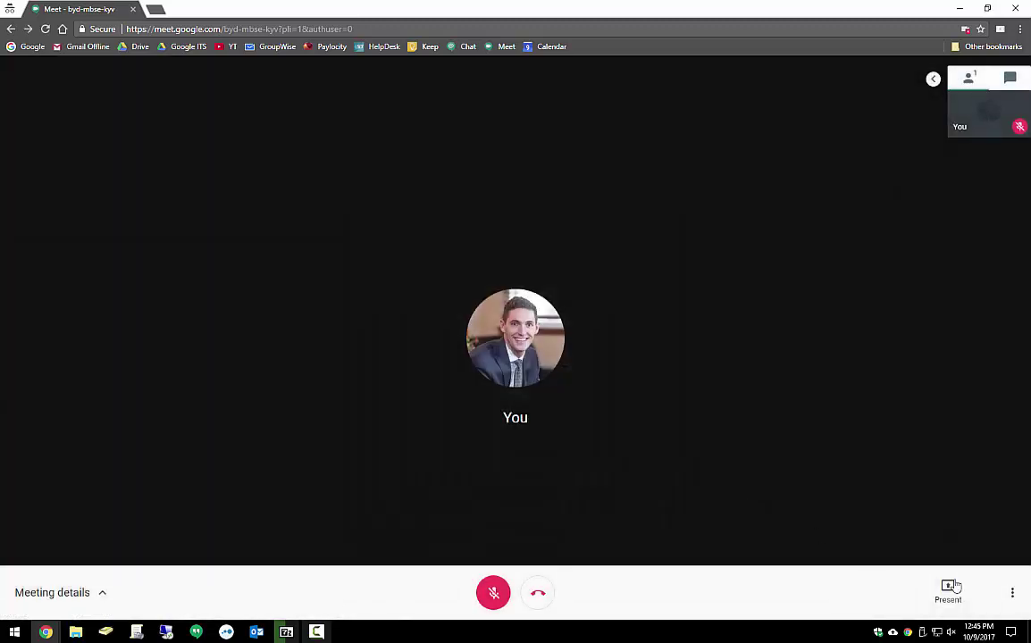
Switch the call to full screen, then exit back with Escape
click(1013, 601)
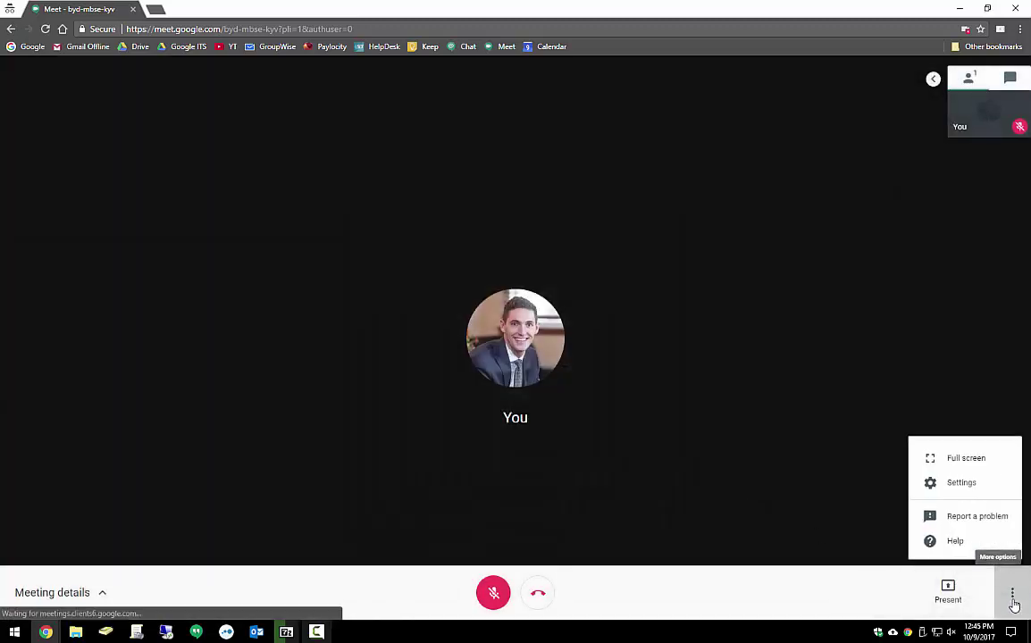
click(956, 453)
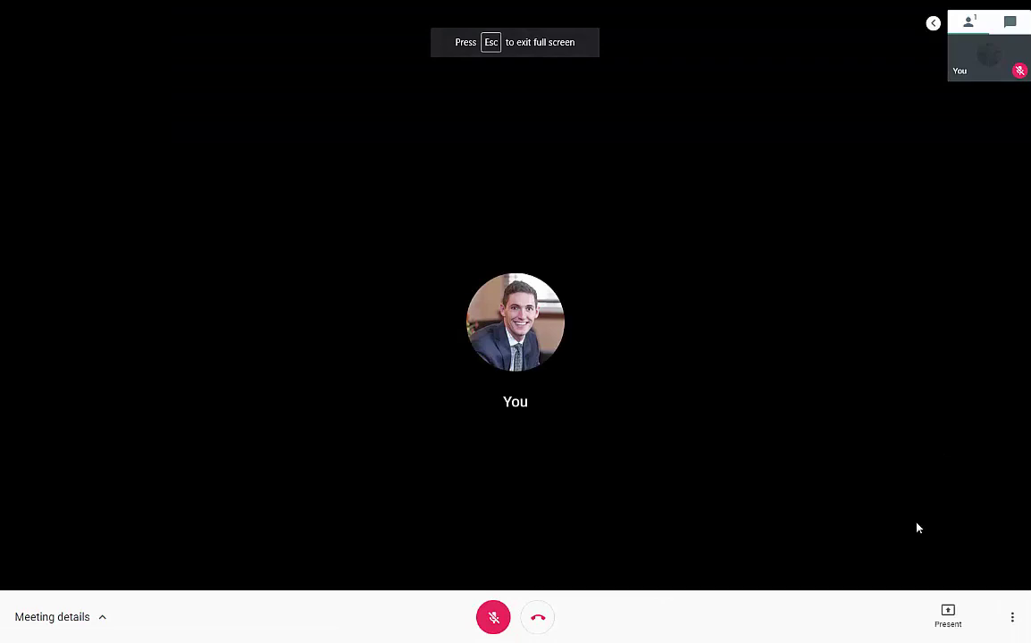
key(Escape)
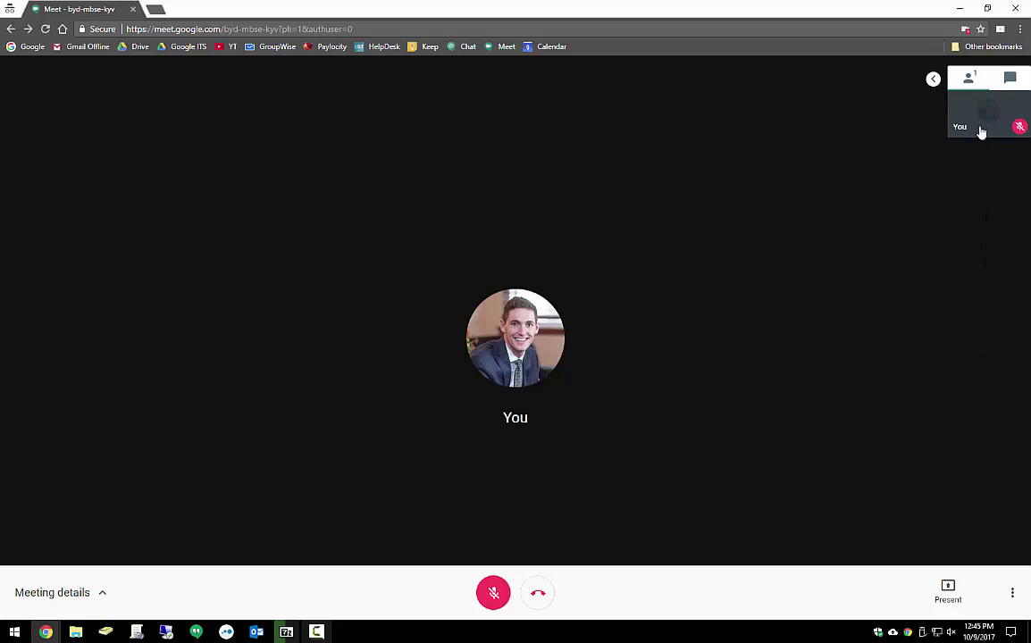
Open the meeting chat, check the People (1) list, and collapse the side panel
click(1008, 80)
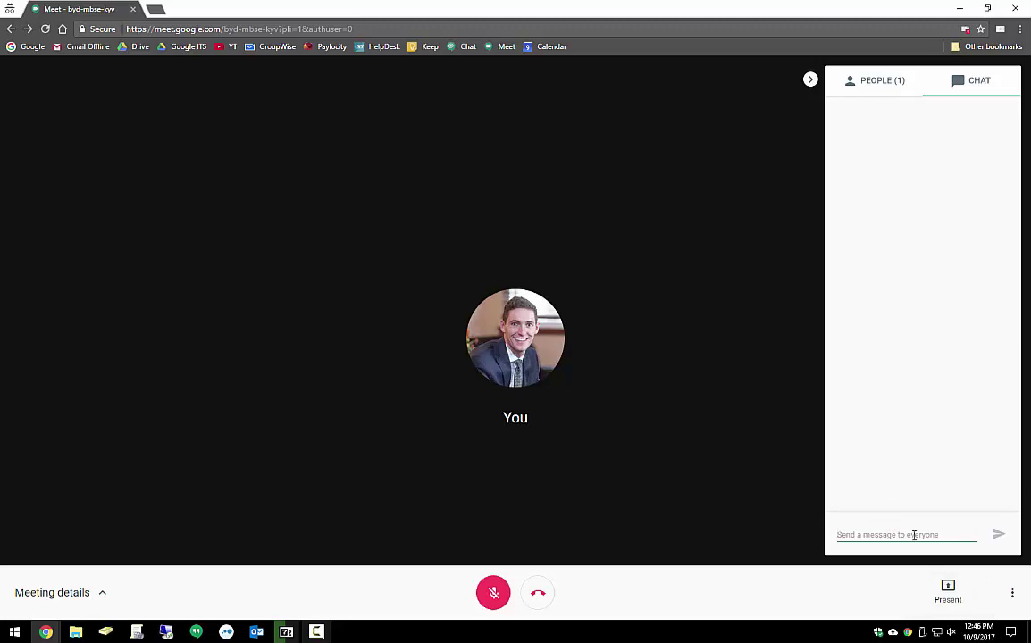
click(880, 83)
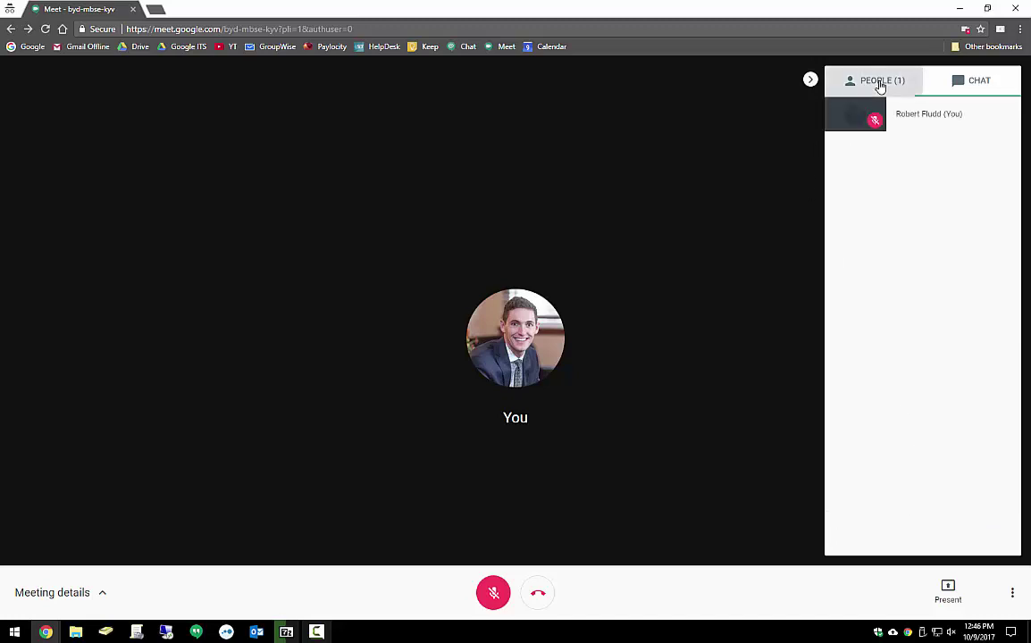
click(808, 80)
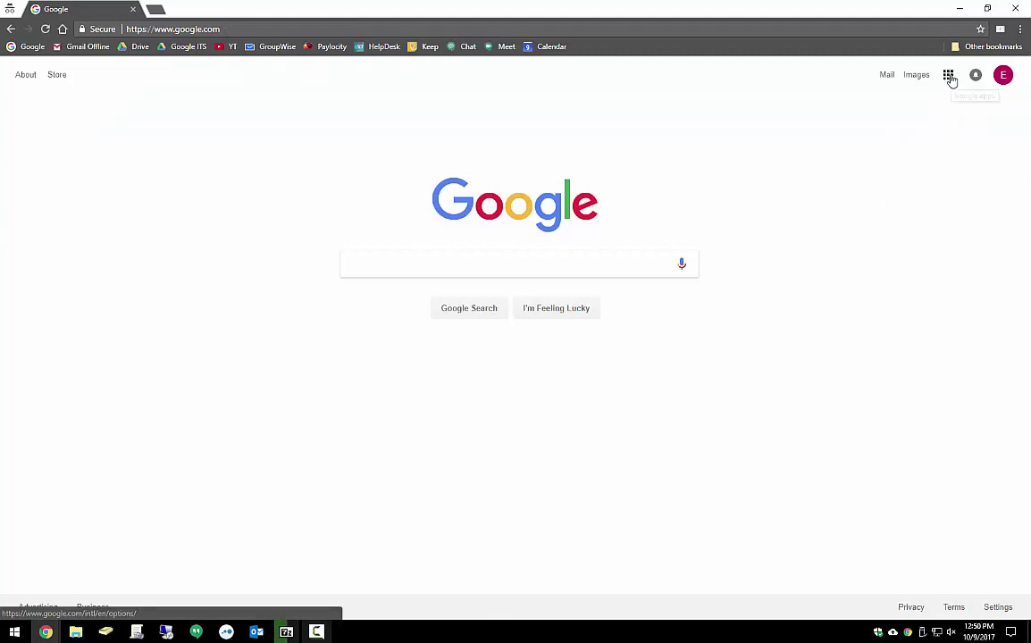
Launch Google Hangouts from the apps grid and choose Video Call
click(949, 78)
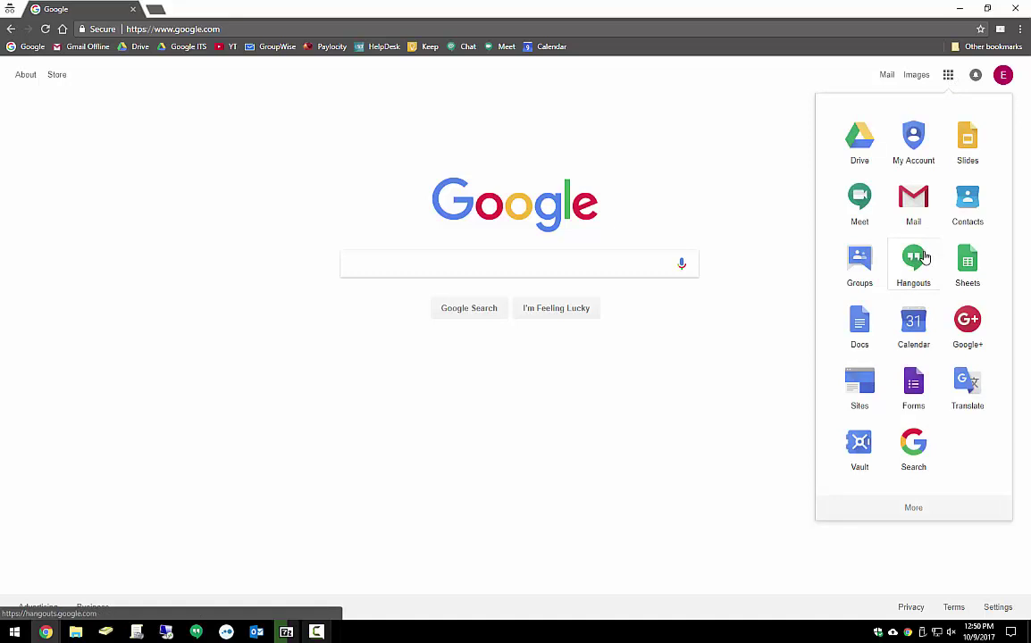
click(923, 258)
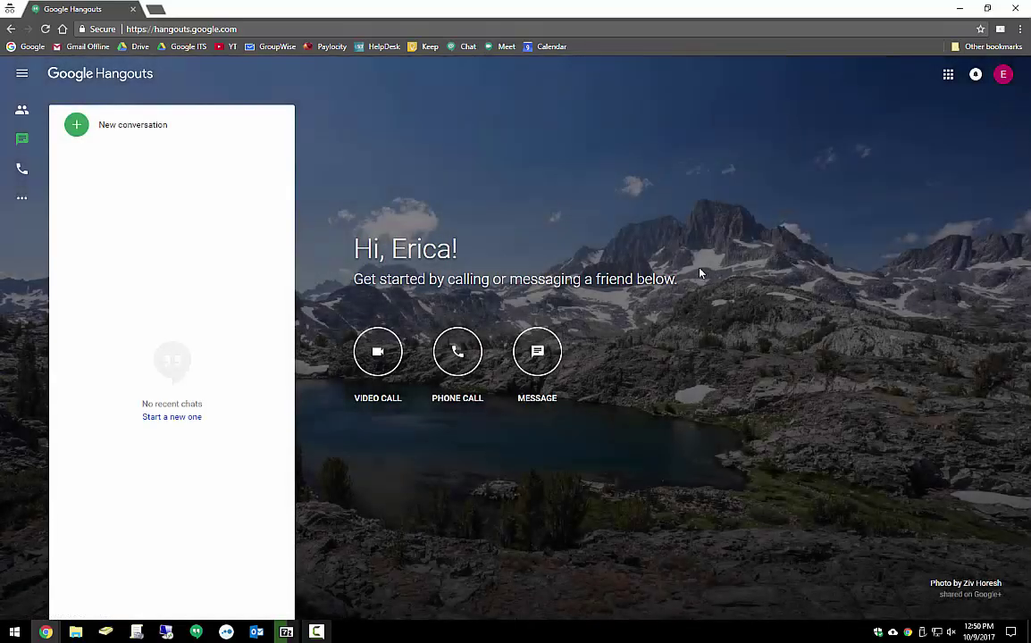
click(394, 360)
Search for the contact by partial name and open a chat with them
click(78, 129)
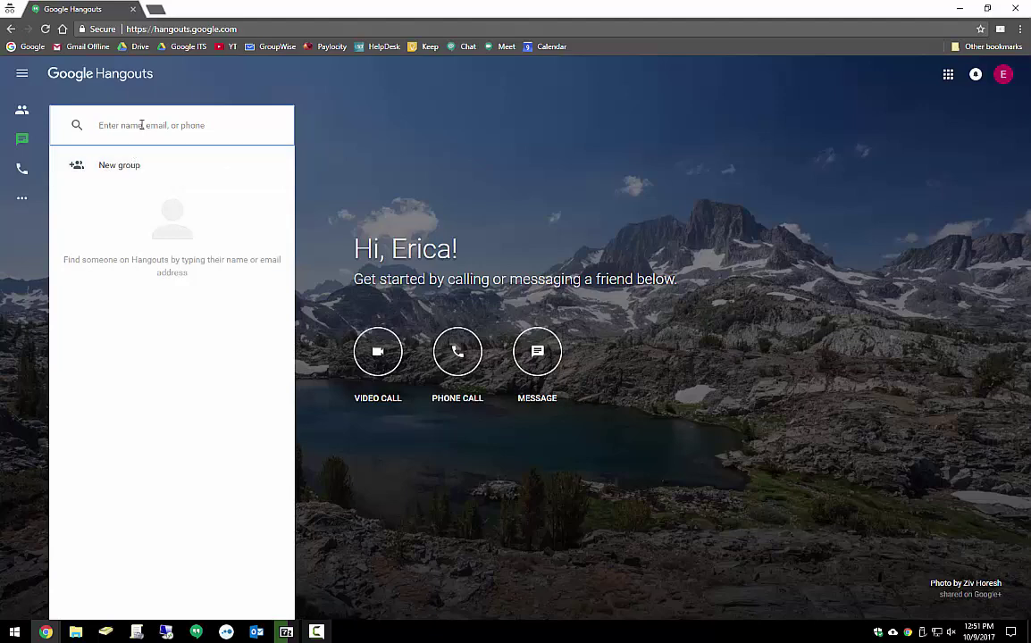
text(dde)
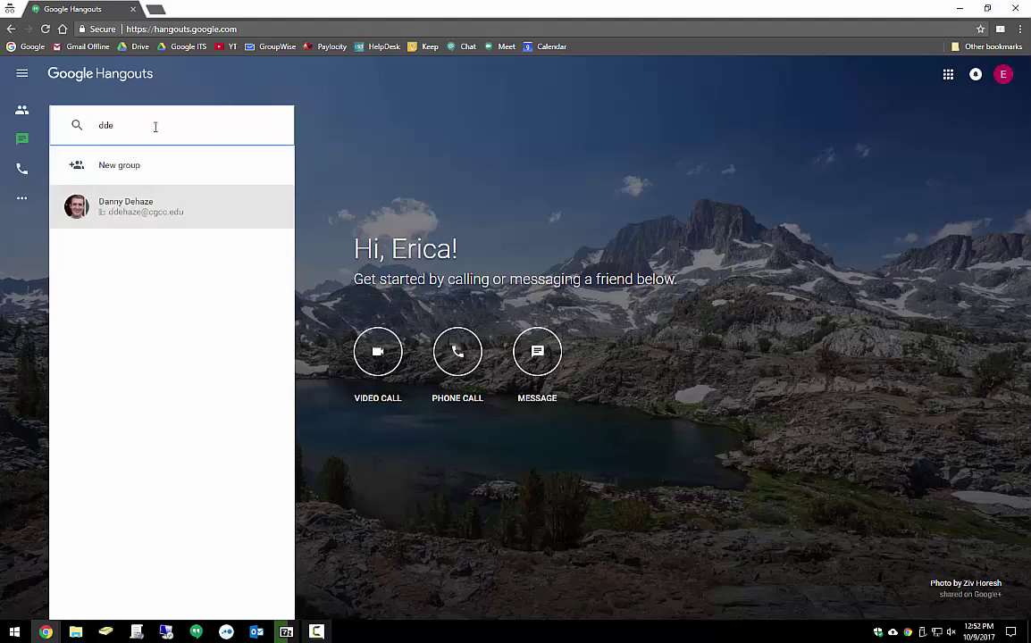
click(143, 206)
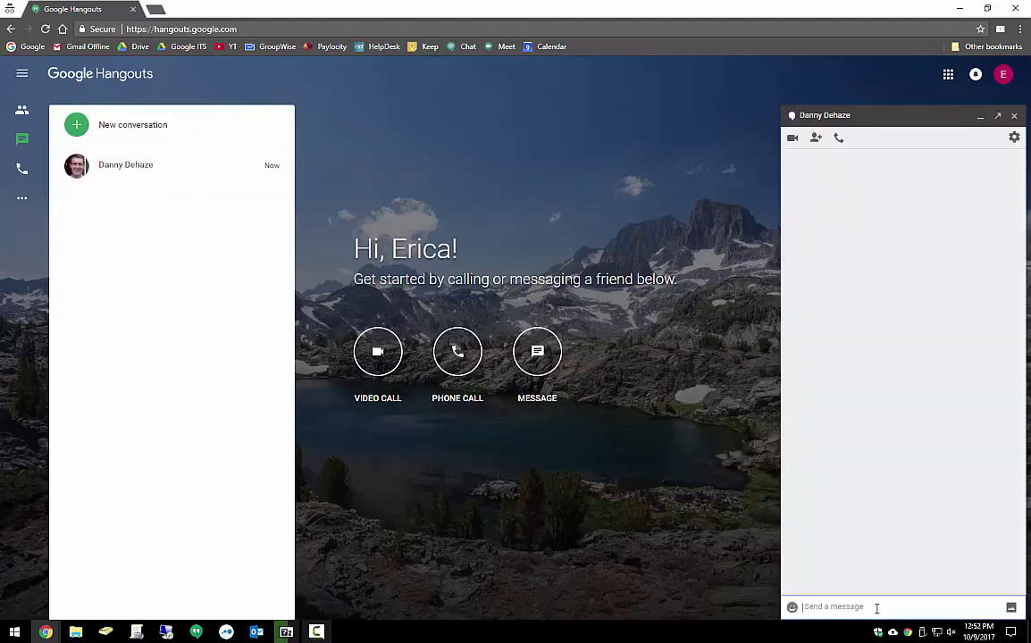
click(791, 606)
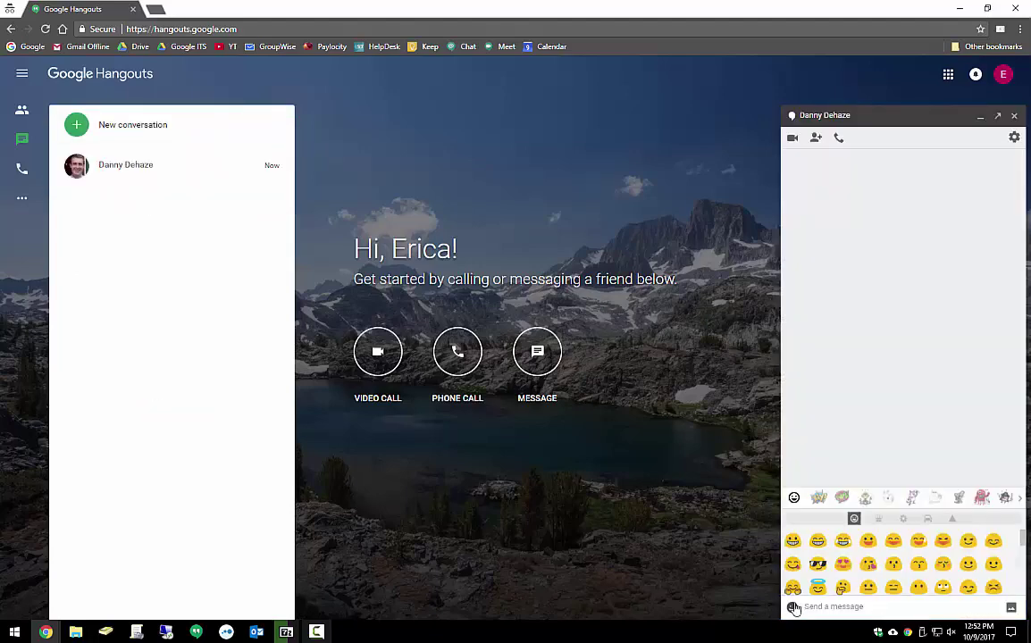
click(848, 462)
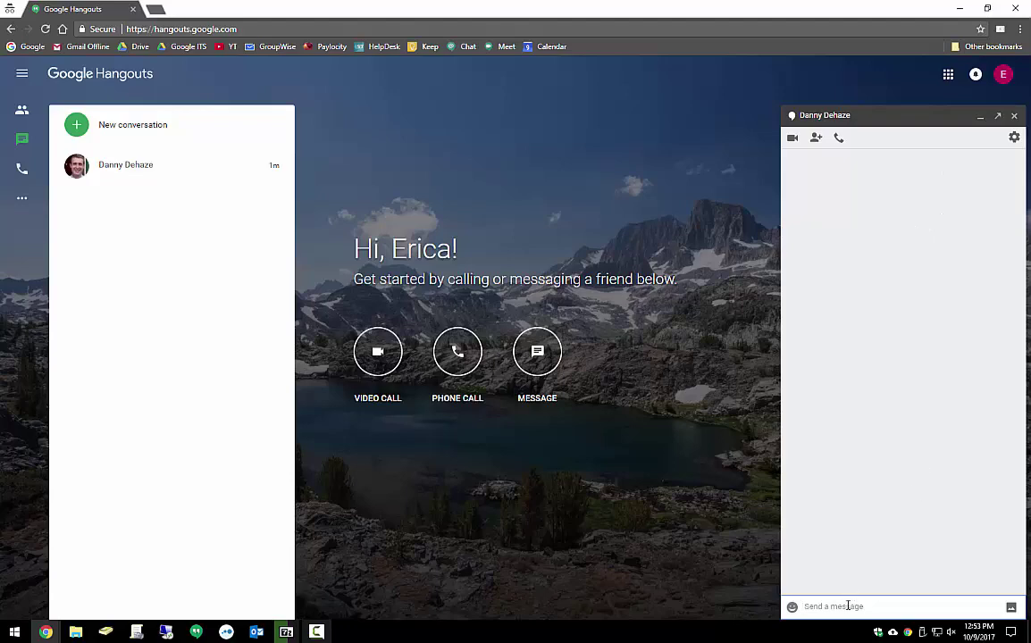
Send 'Hello' in the chat and return focus to the message box
text(Hello)
key(Return)
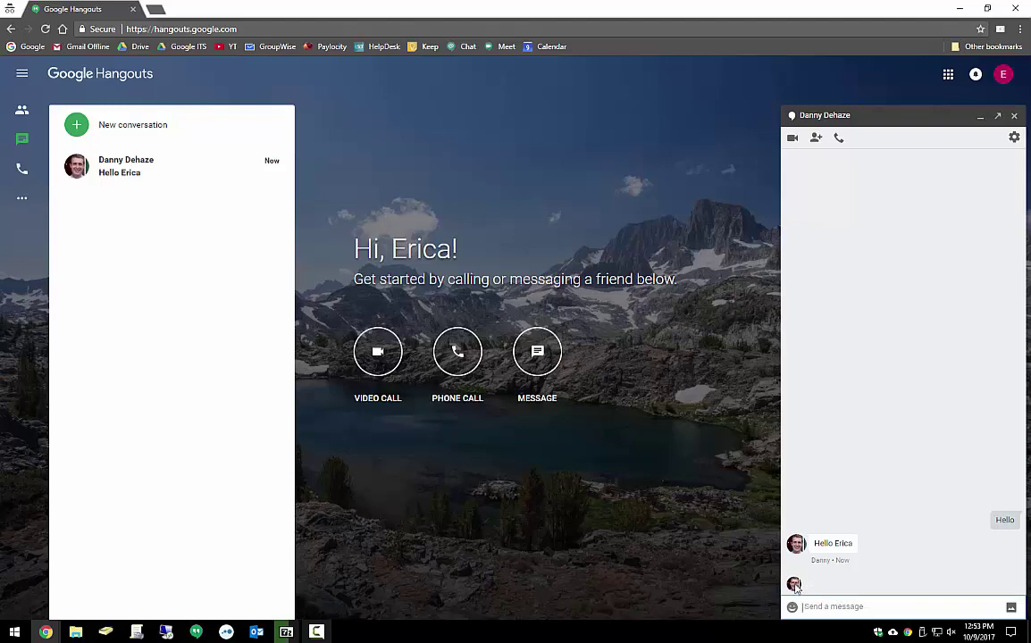
click(896, 580)
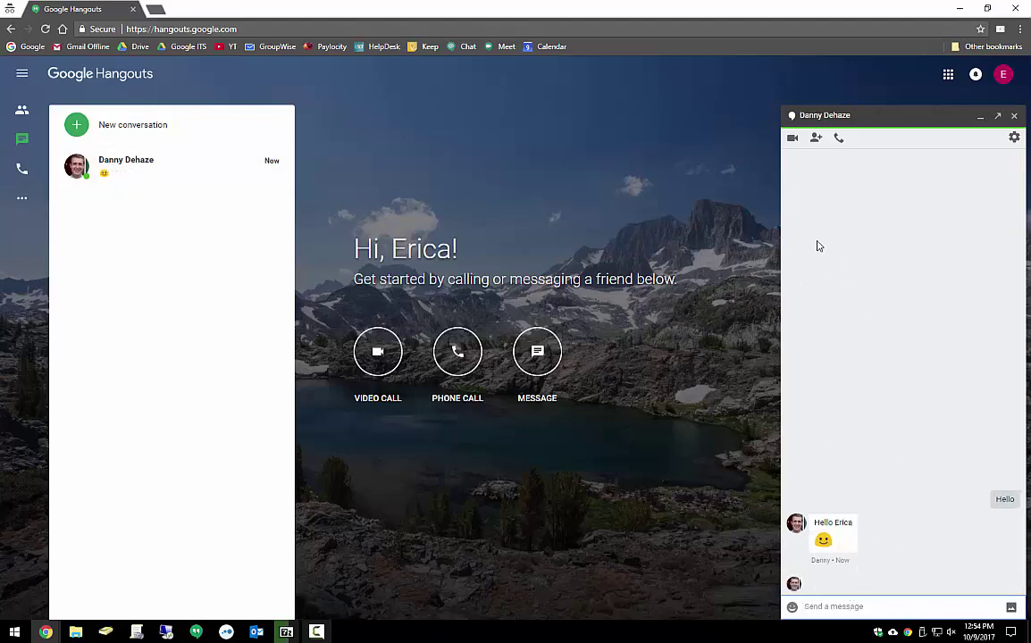
Add the second contact to create a group chat and close the one-to-one window
click(816, 139)
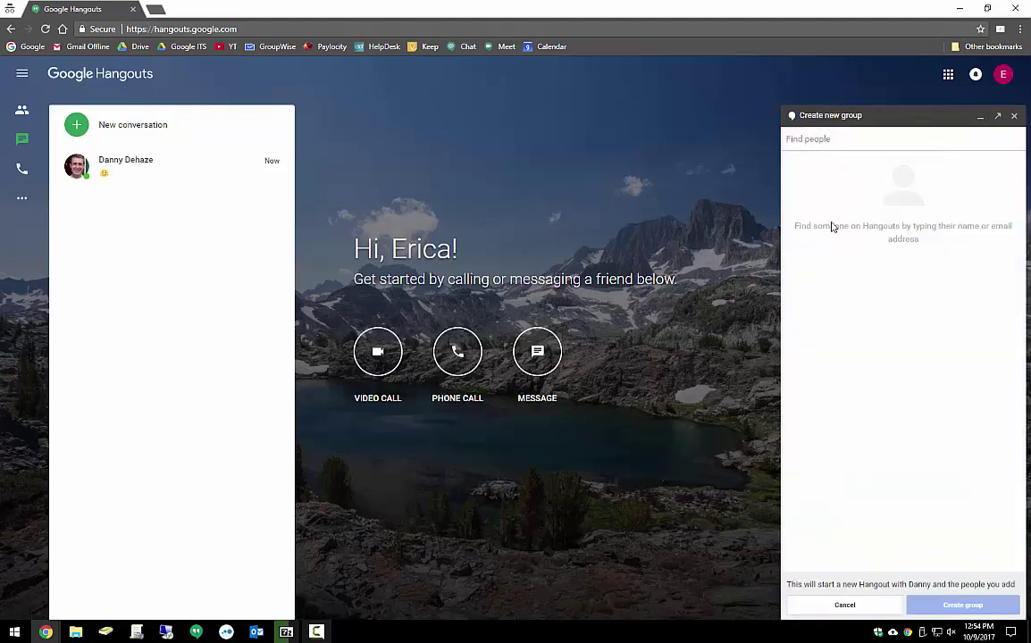
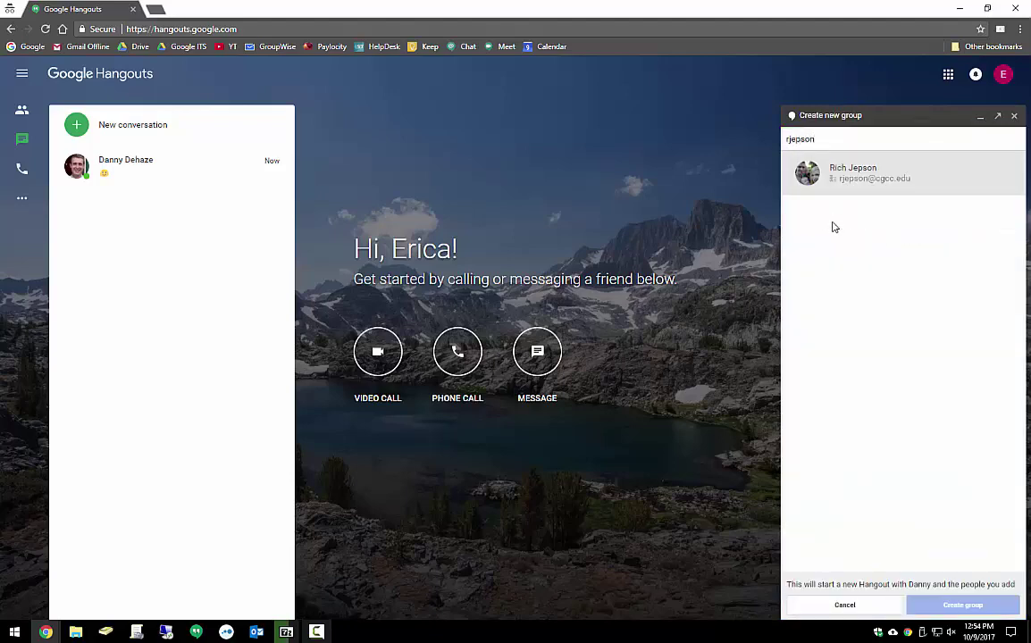
click(855, 180)
click(946, 605)
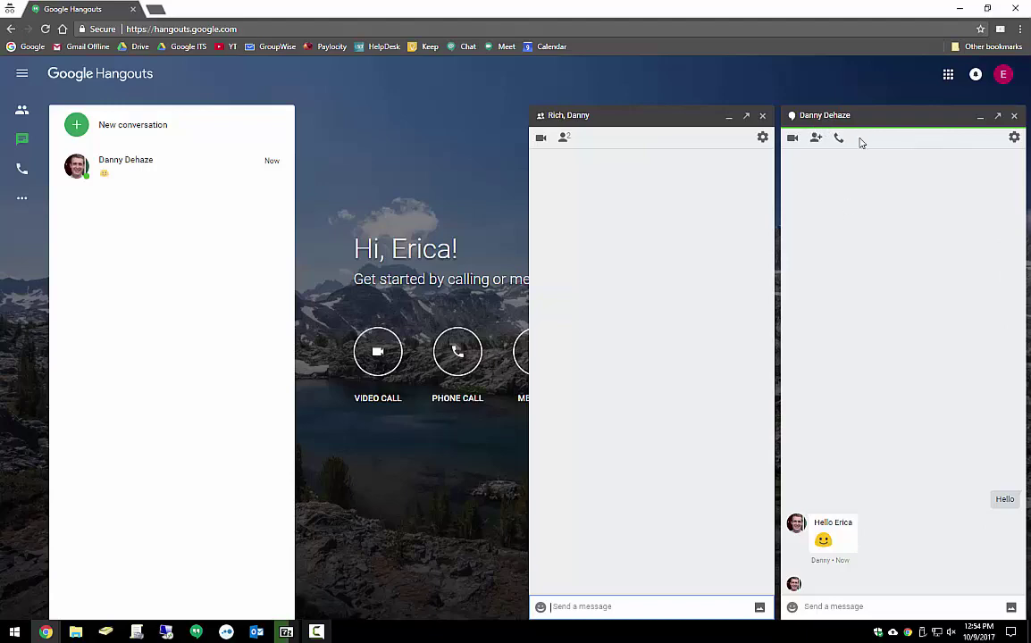
click(1013, 115)
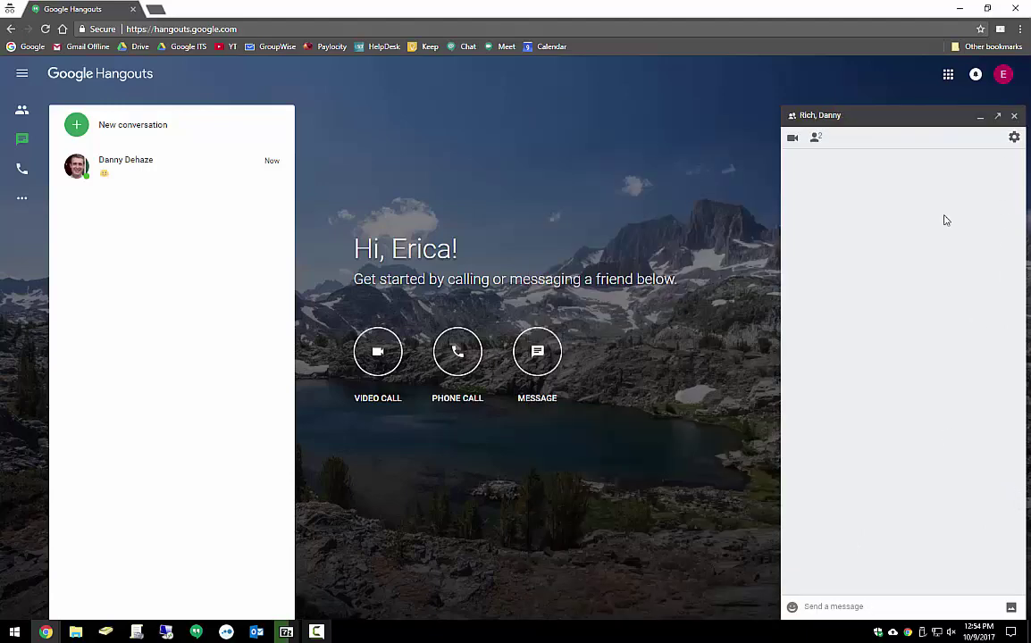
Send 'Hello group' to the group and dismiss the new-message notification
click(864, 606)
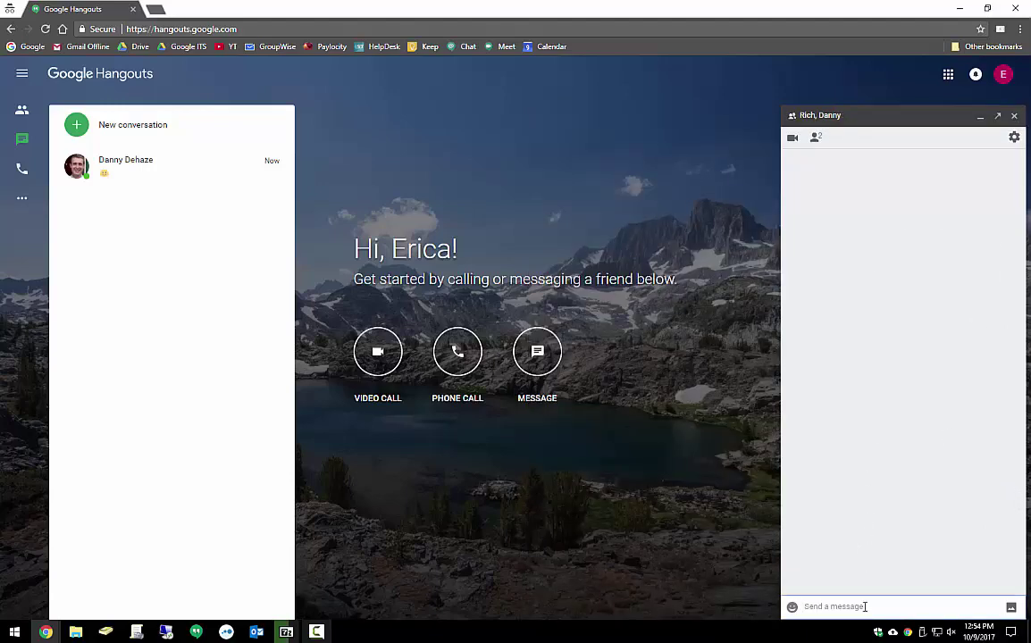
text(Hello group)
key(Return)
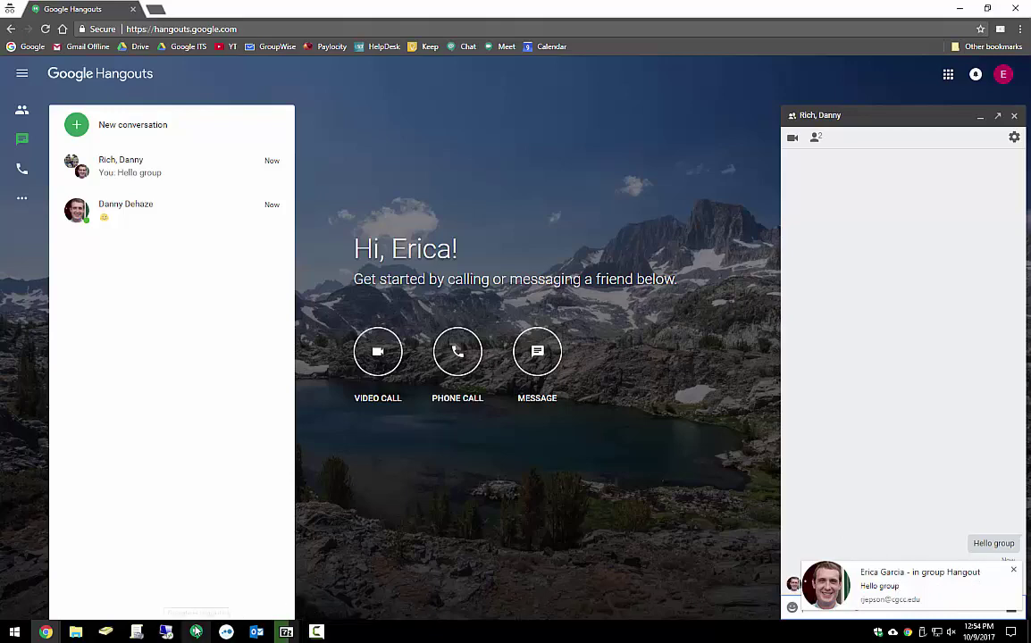
click(1015, 573)
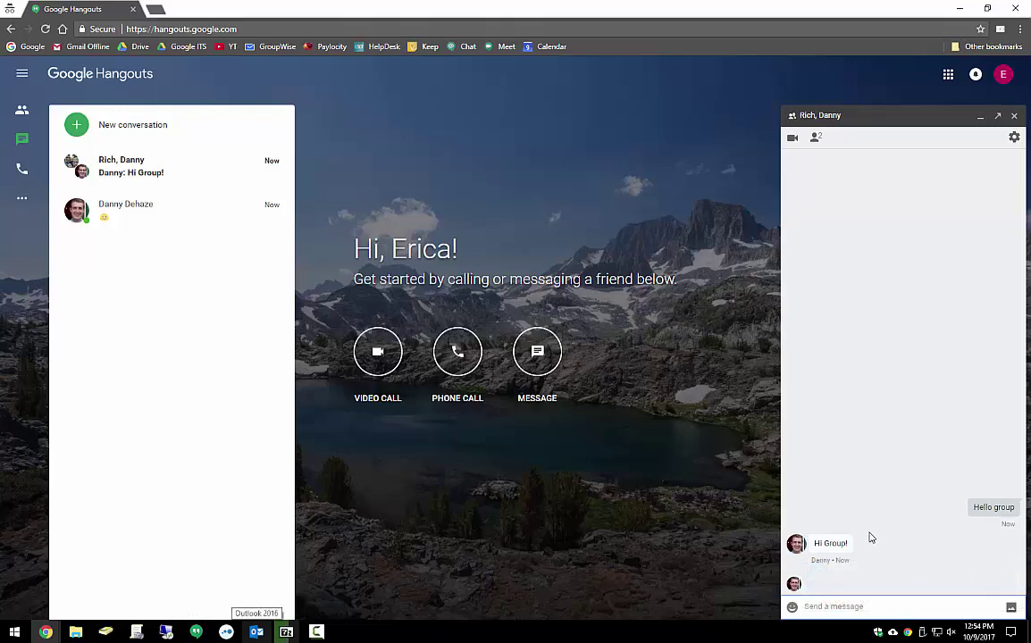
click(815, 137)
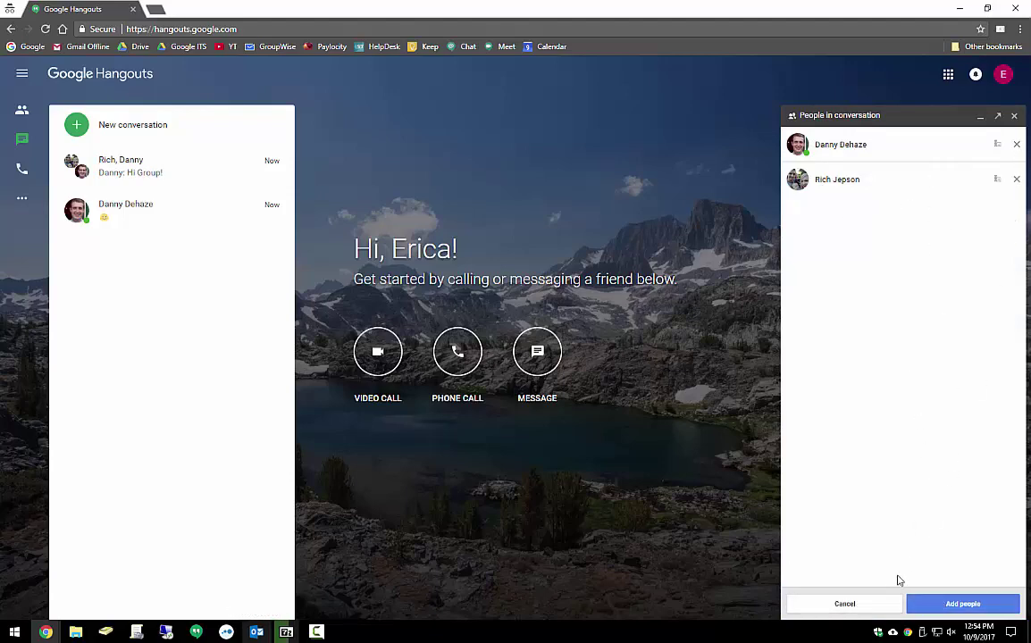
click(844, 604)
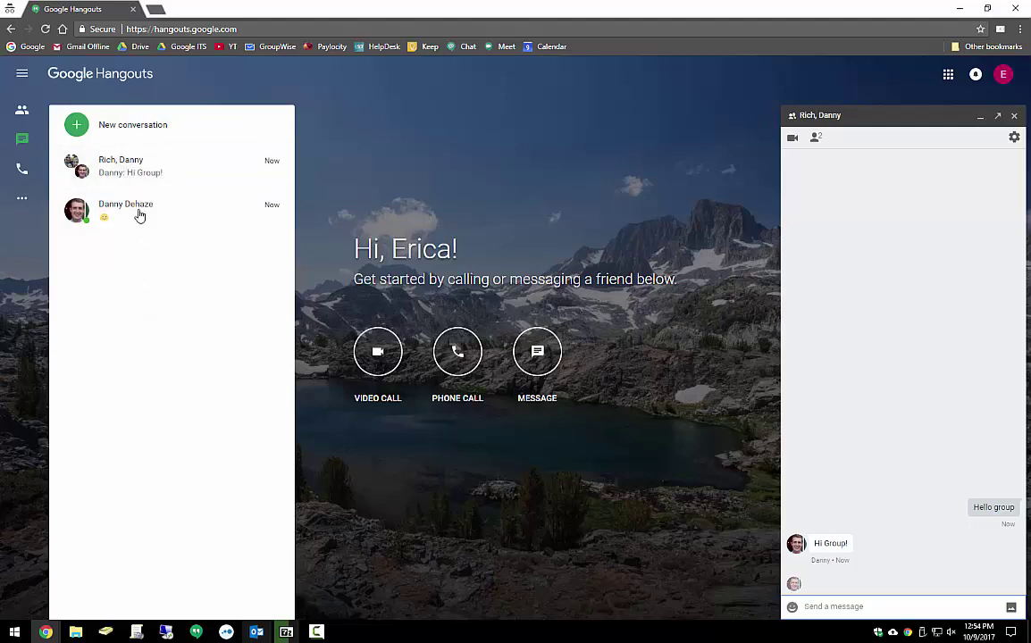
mouse_move(23, 197)
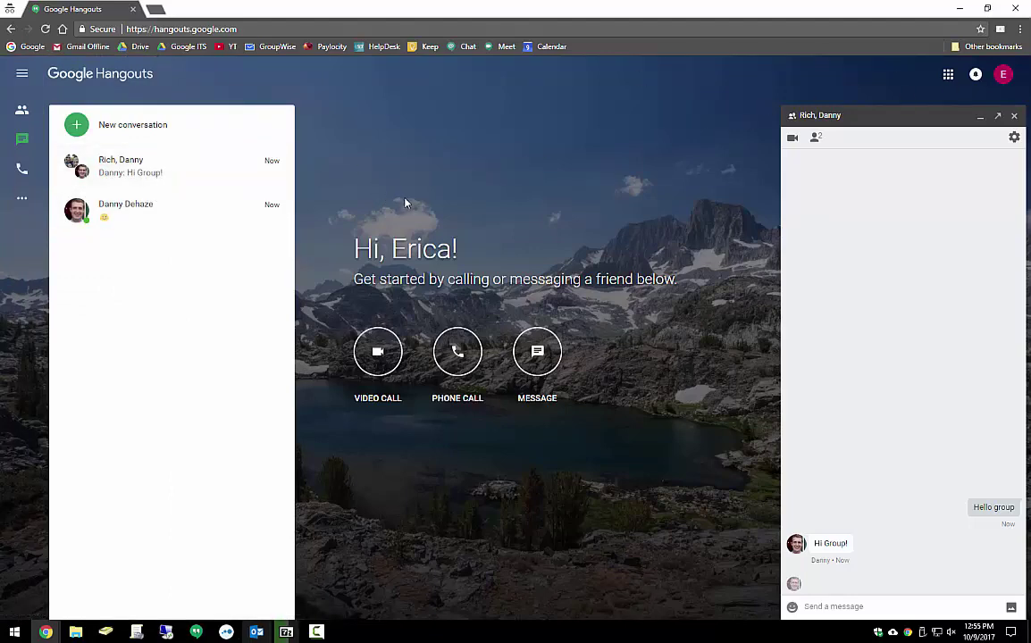
Scroll down the Google apps launcher and open Keep
click(946, 75)
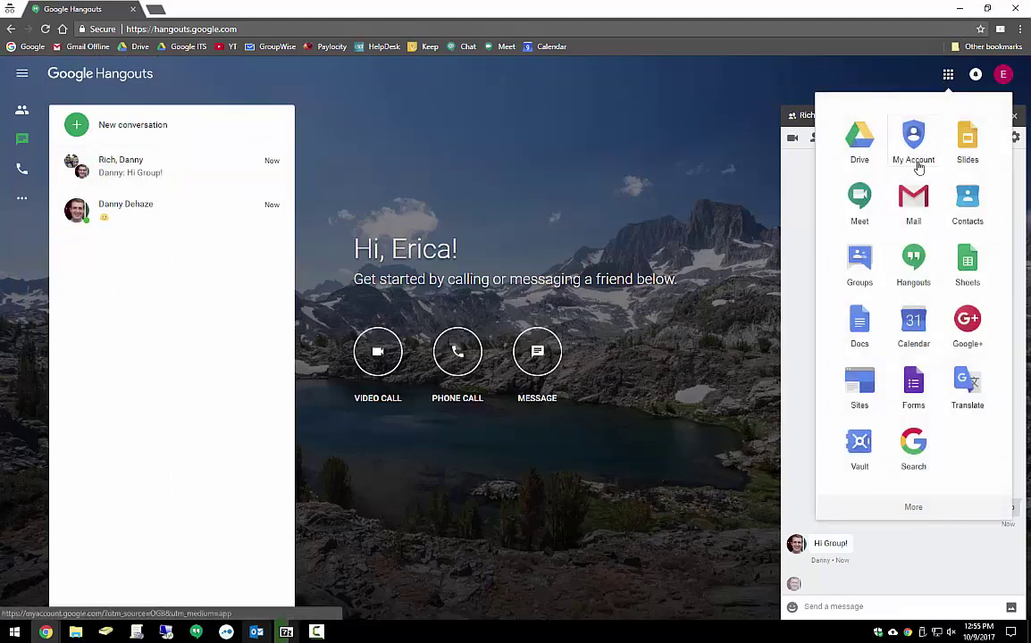
scroll(912, 244, down, 1)
scroll(912, 250, down, 2)
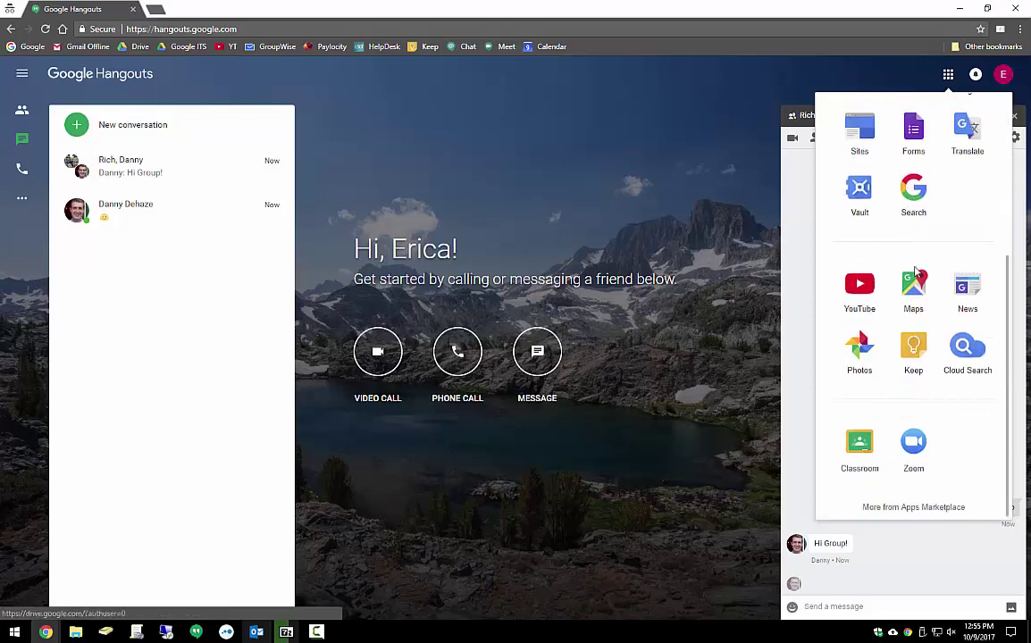
click(913, 348)
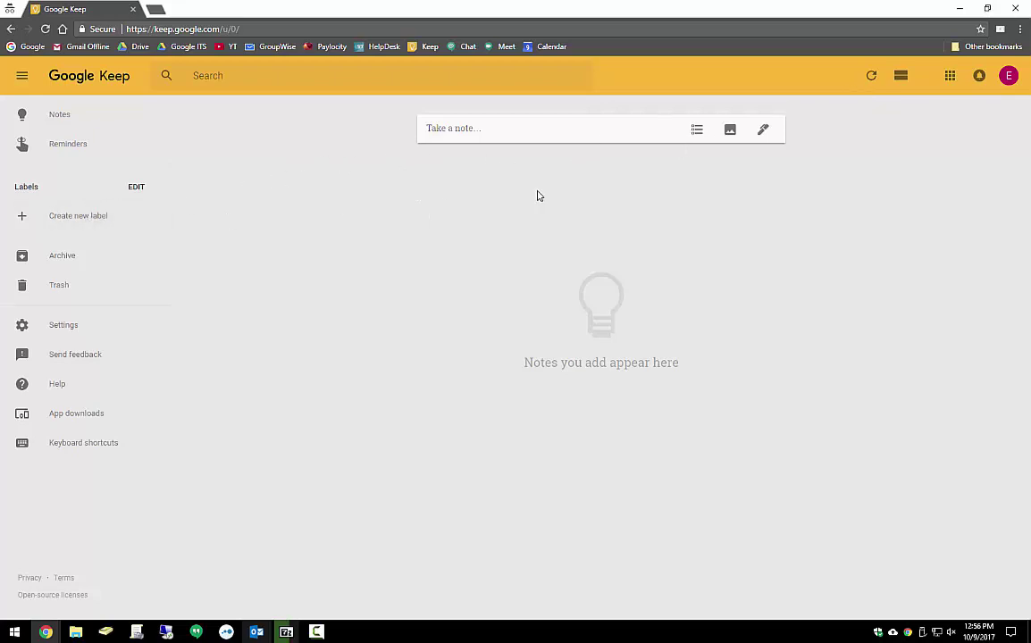
Start a note titled 'List of things to do today' with lines 'wake up' and 'fill out a report'
click(474, 134)
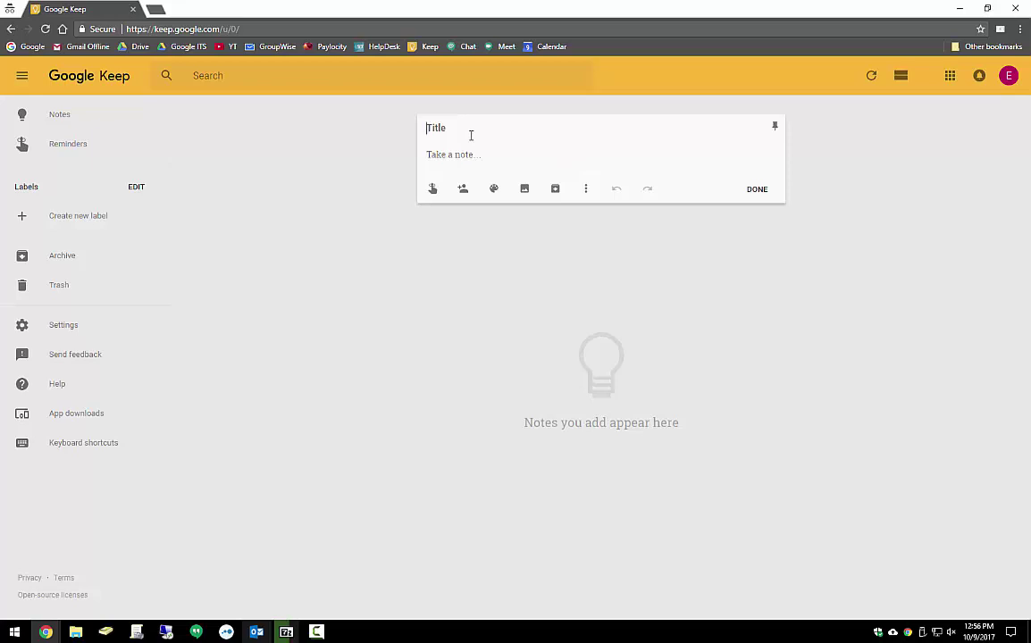
text(List of things to do todya)
click(446, 153)
text(wake up)
key(Return)
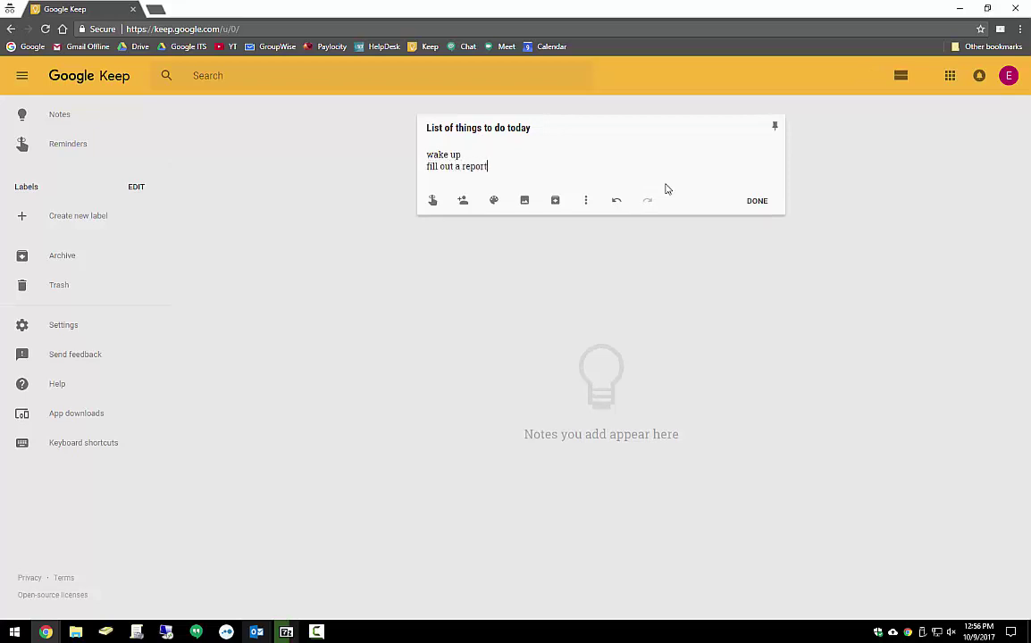
text(fill out a report)
key(Return)
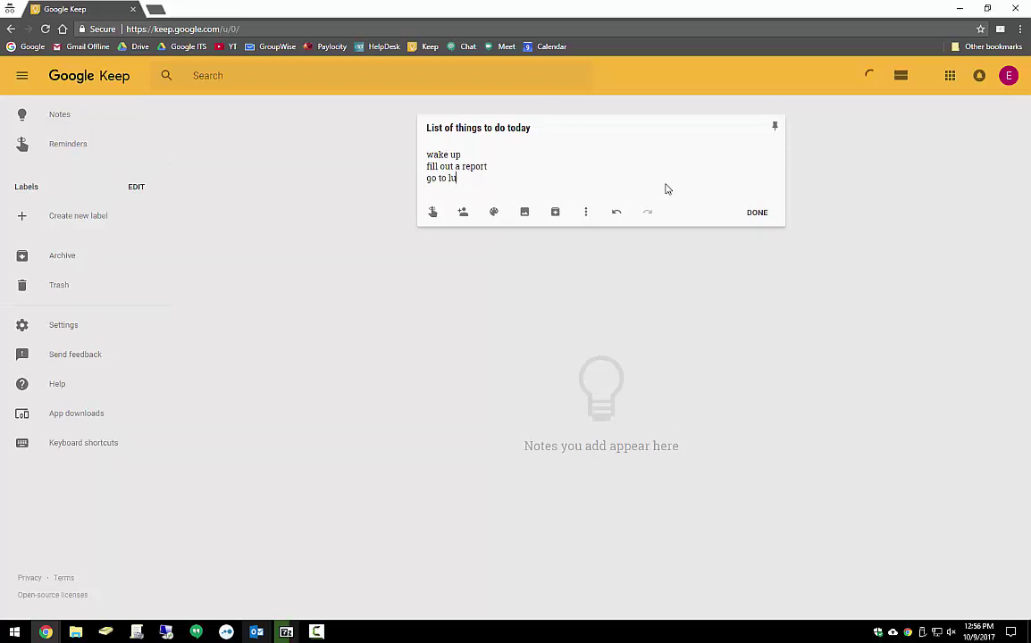
Add 'go to lunch', try purple, blue and orange colours, then reset the note to white
text(go to lunch)
mouse_move(493, 212)
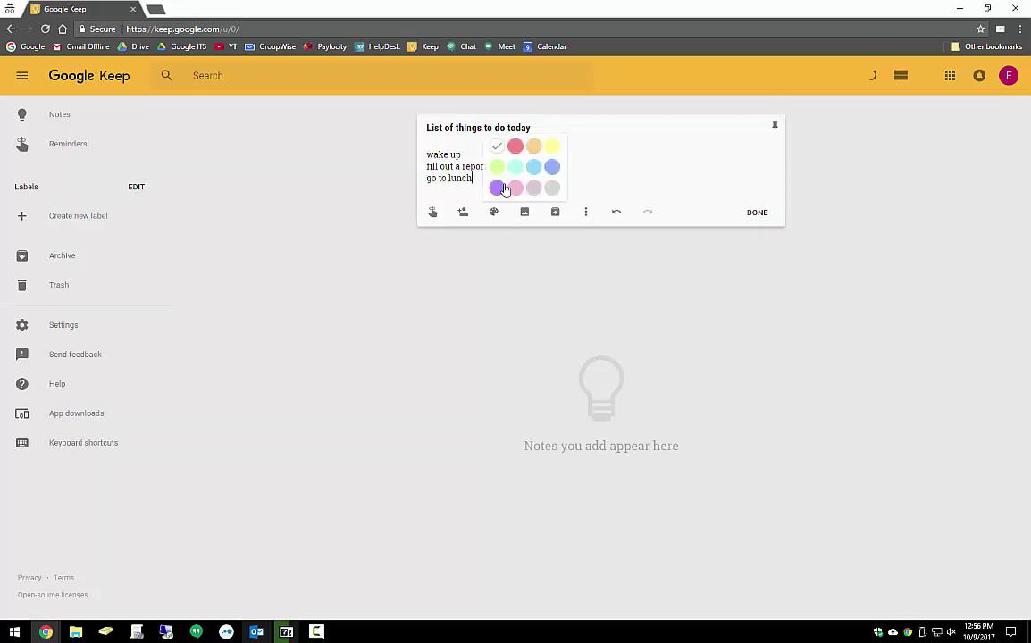
click(496, 186)
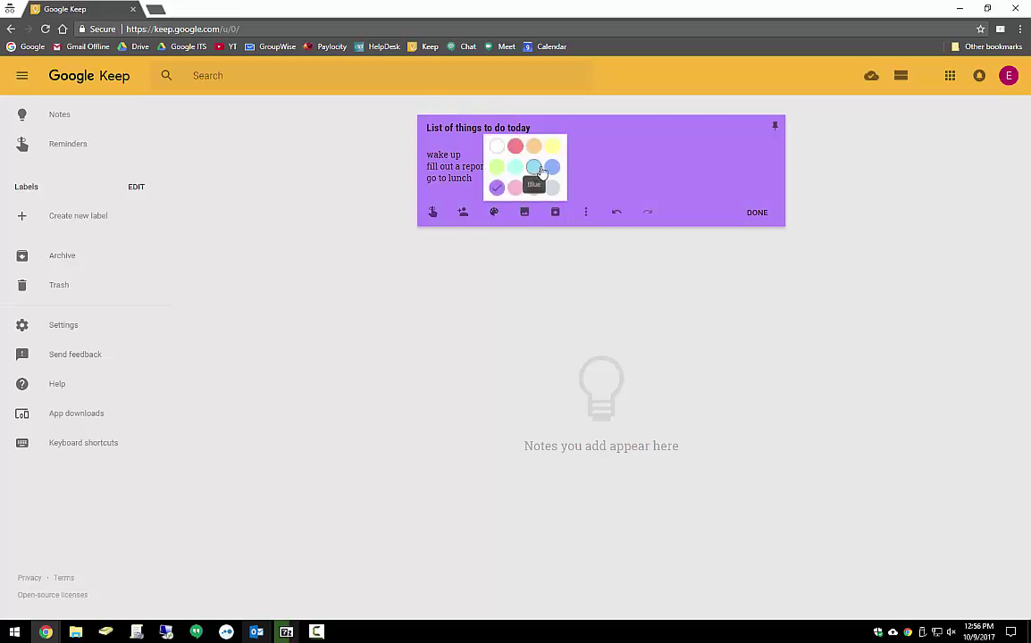
click(533, 166)
click(552, 148)
click(514, 145)
click(533, 145)
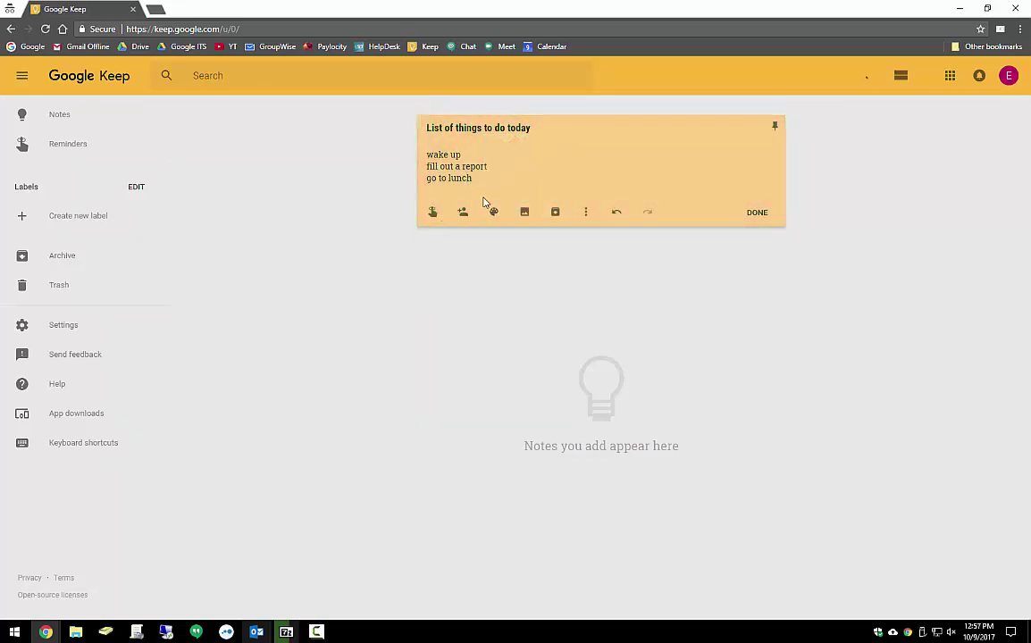
mouse_move(492, 212)
click(494, 145)
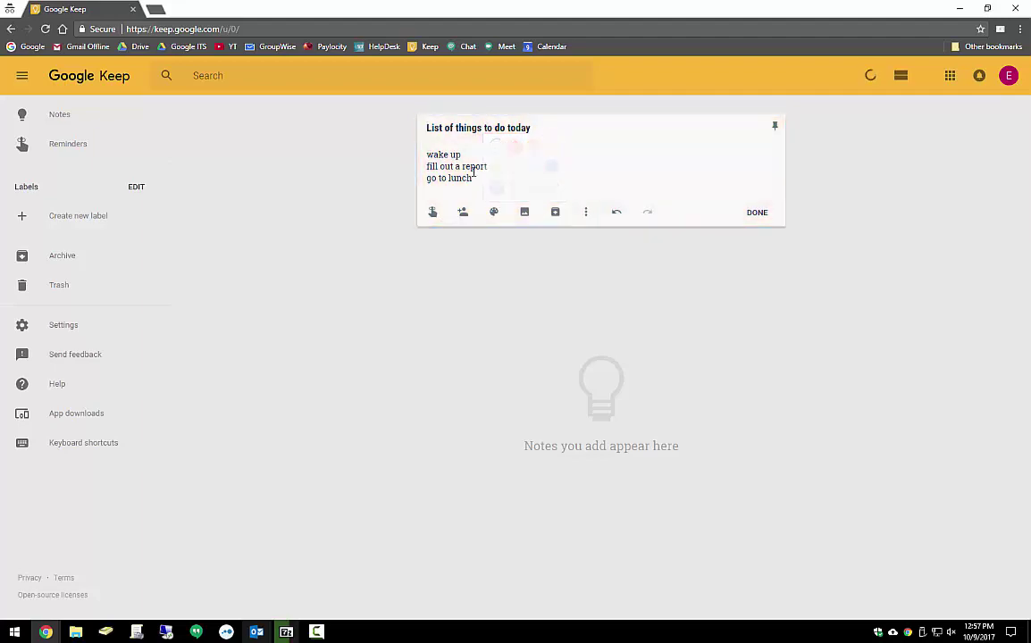
Cancel adding an image, archive the to-do note, then unarchive it from Archive
click(524, 212)
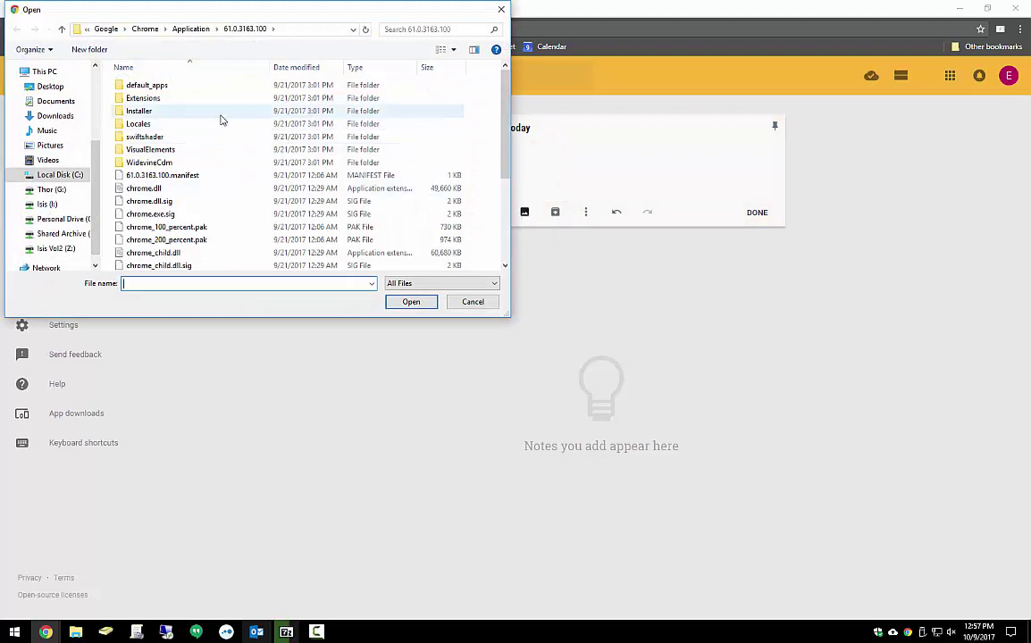
click(472, 302)
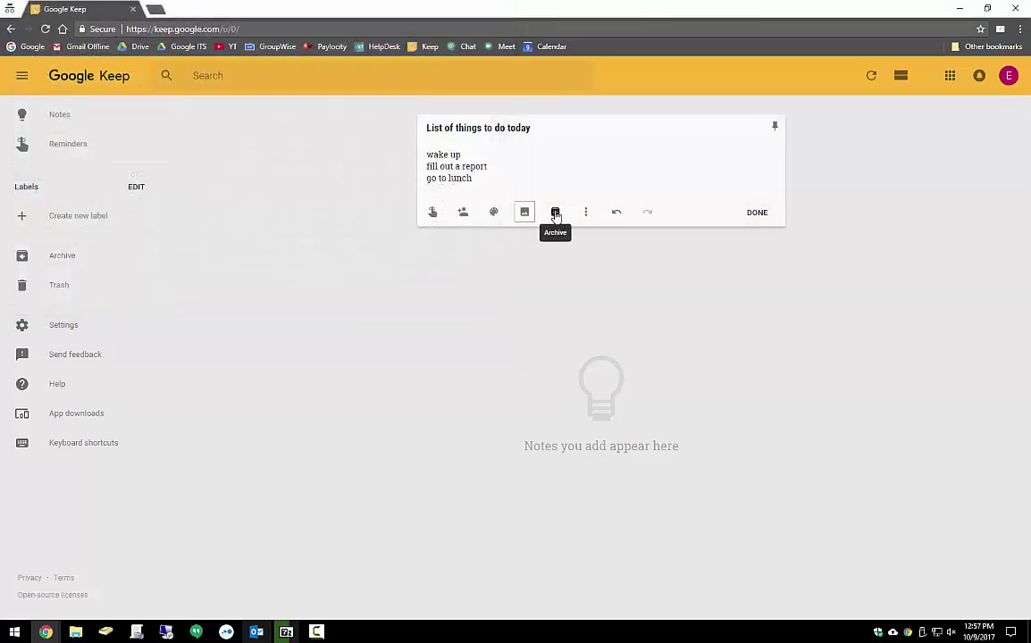
click(554, 213)
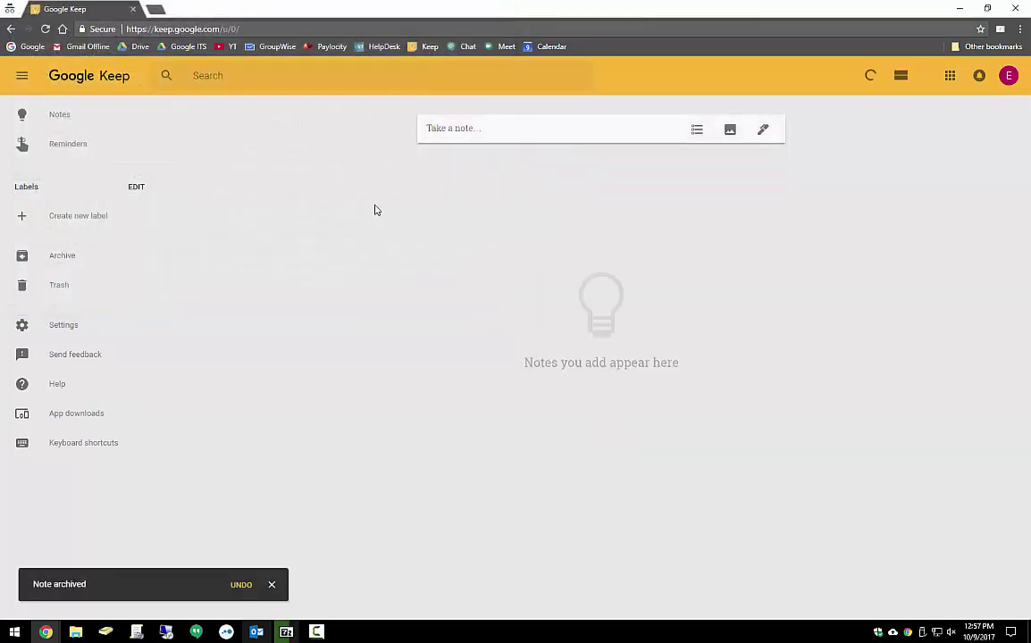
click(81, 256)
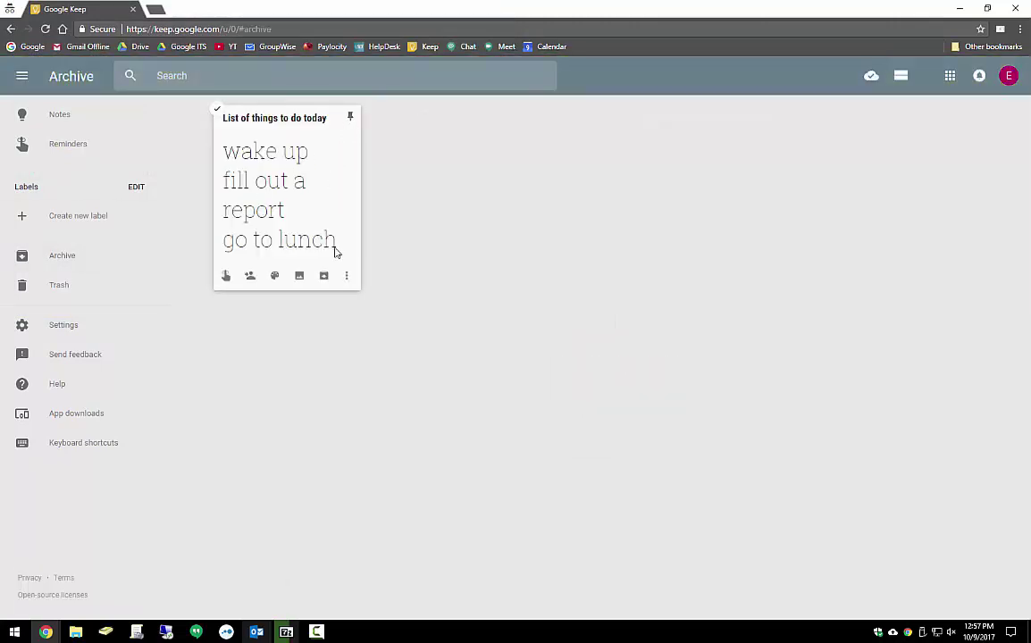
click(327, 277)
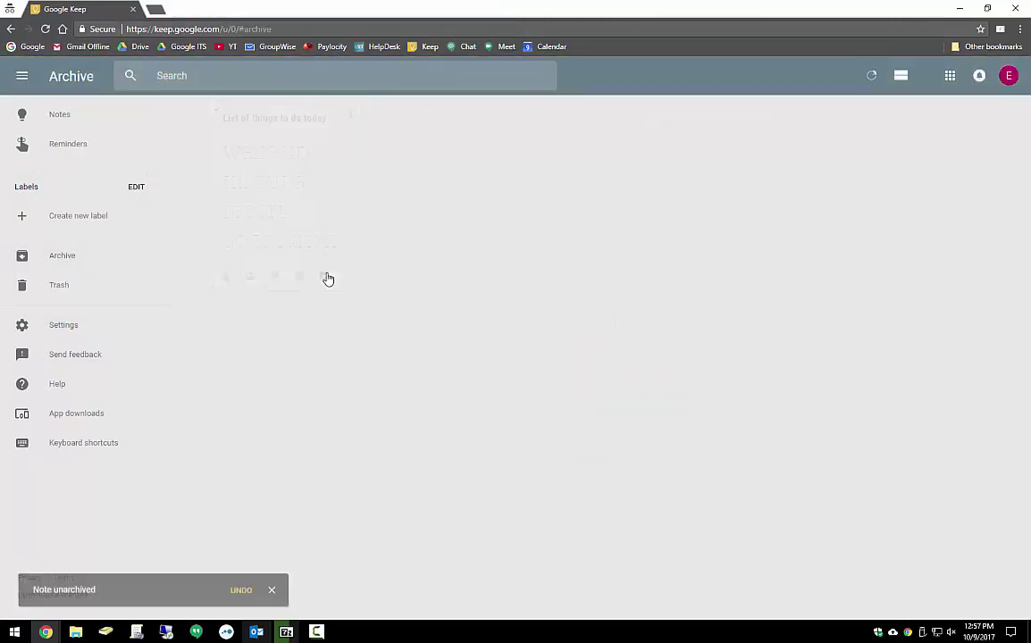
Create a new label named 'Things to do' from the Notes sidebar
click(65, 123)
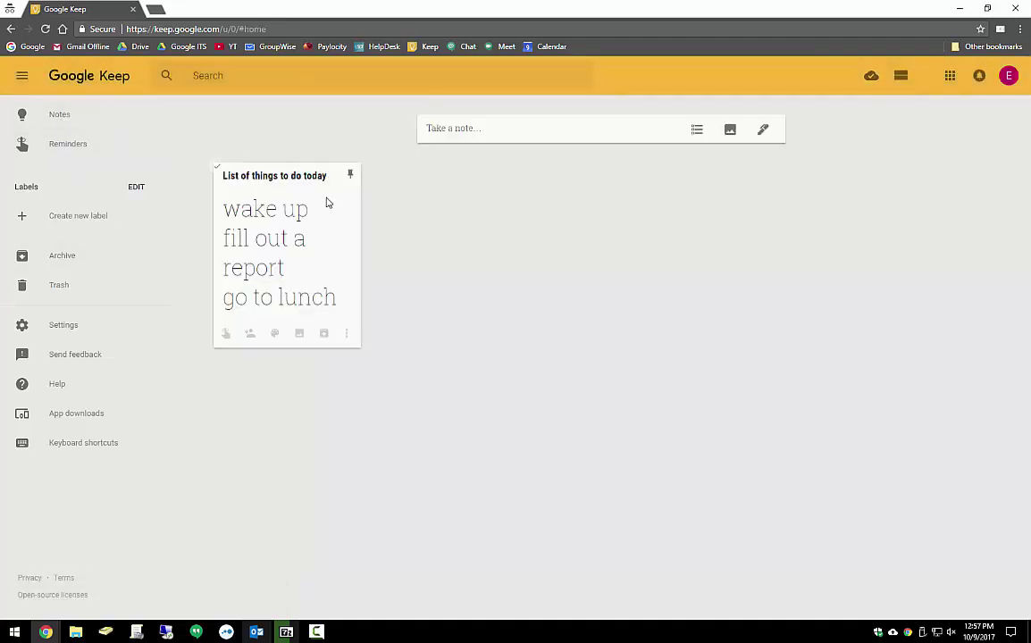
click(69, 215)
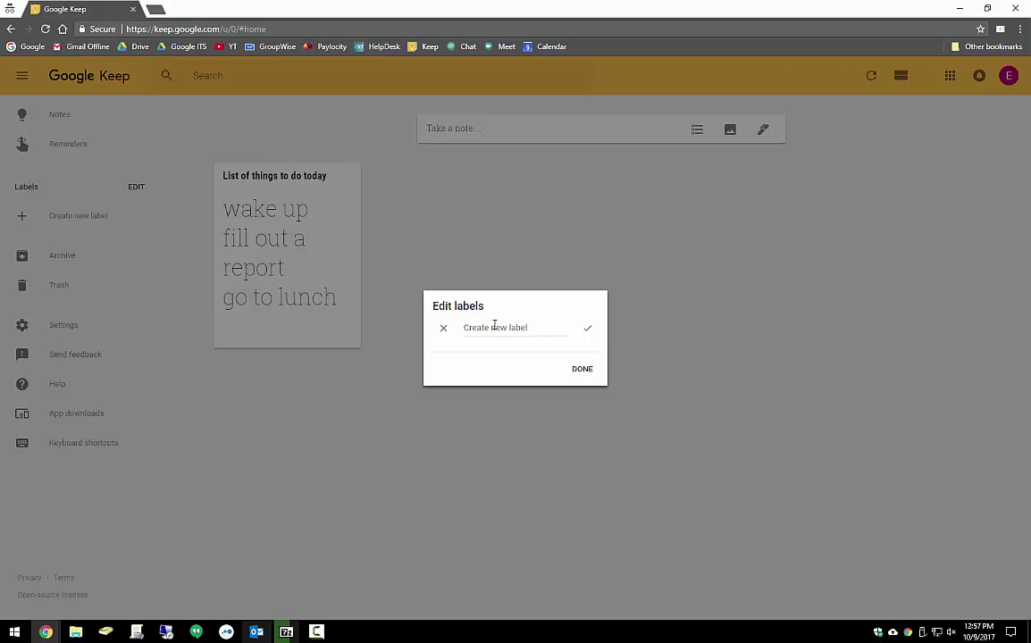
text(Things to do)
click(582, 370)
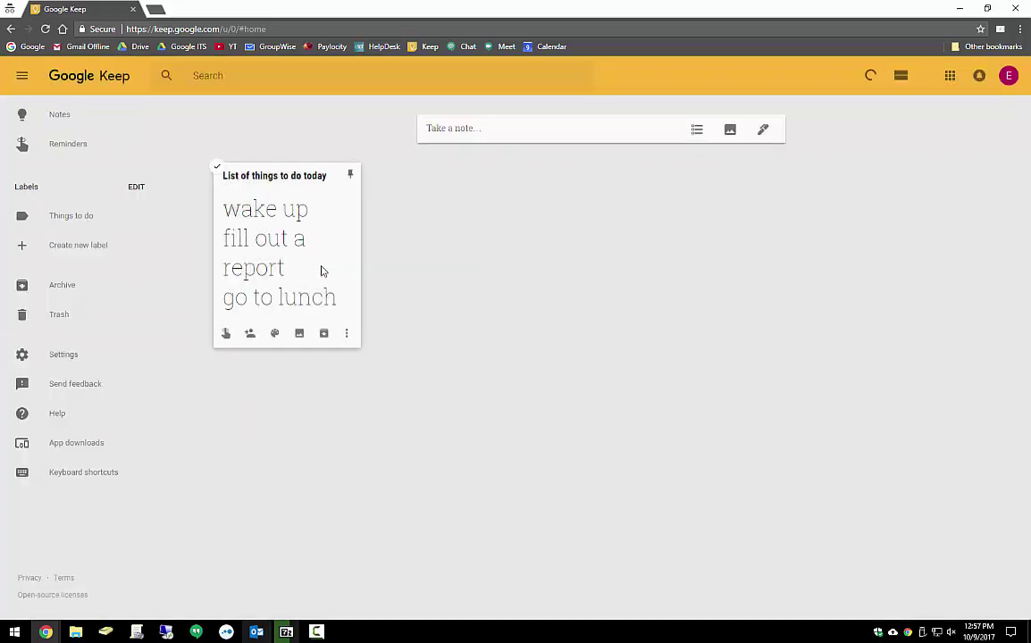
Apply the 'Things to do' label to the to-do note via its More menu
click(347, 333)
click(347, 334)
right_click(348, 335)
click(347, 333)
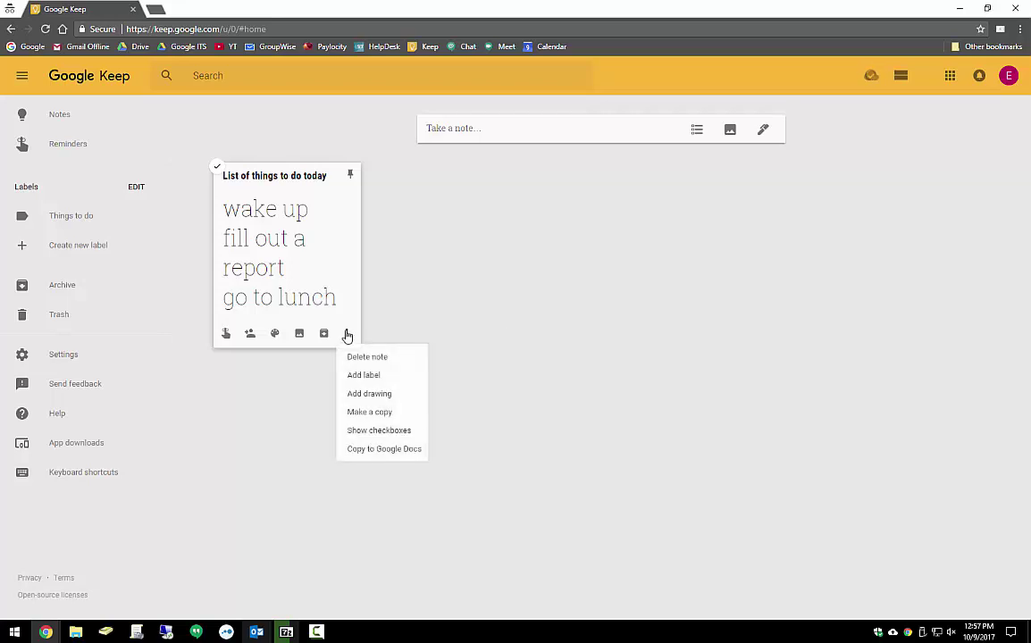
click(362, 376)
click(349, 397)
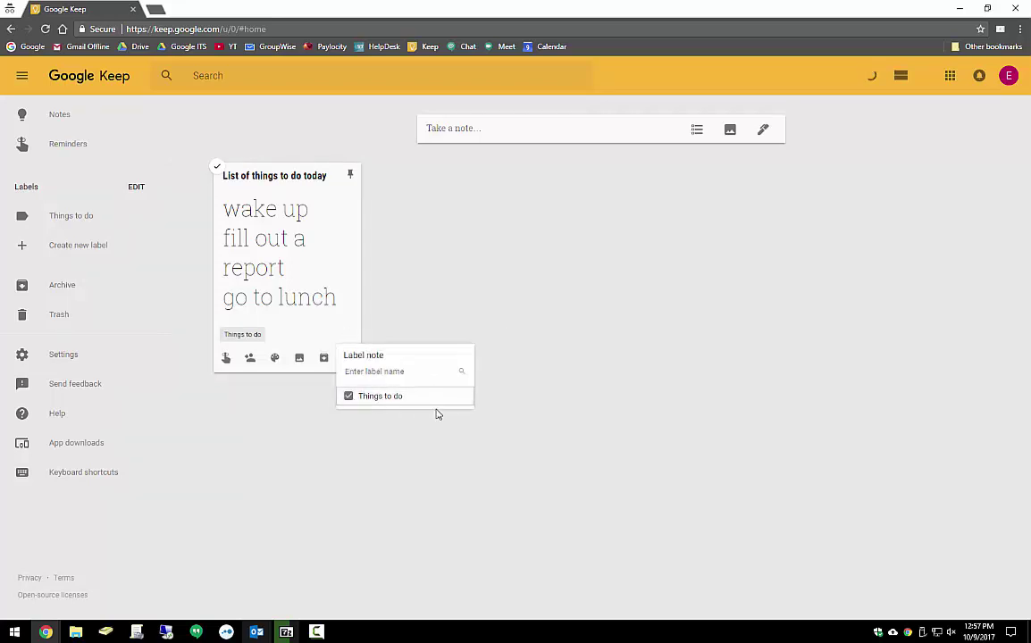
Add the suggested colleague's address as a collaborator on the to-do note and save
click(421, 292)
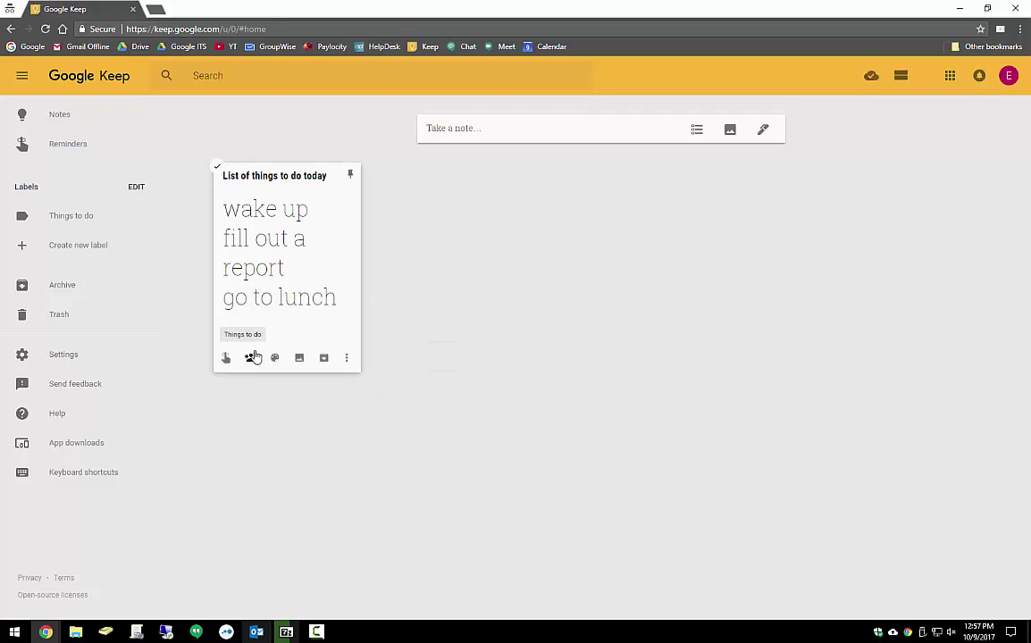
click(251, 358)
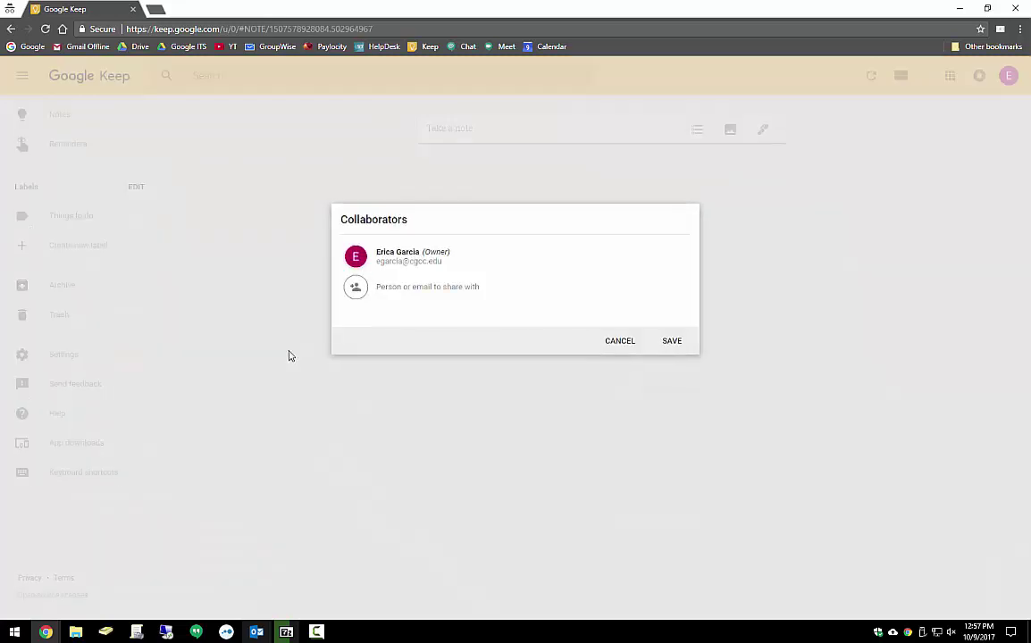
text(rje)
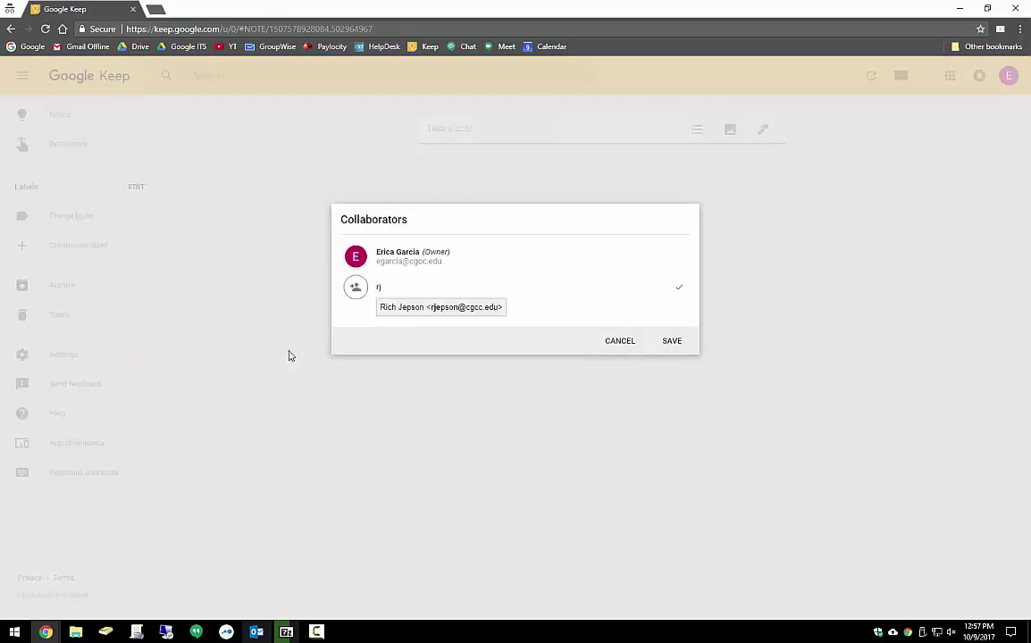
click(439, 307)
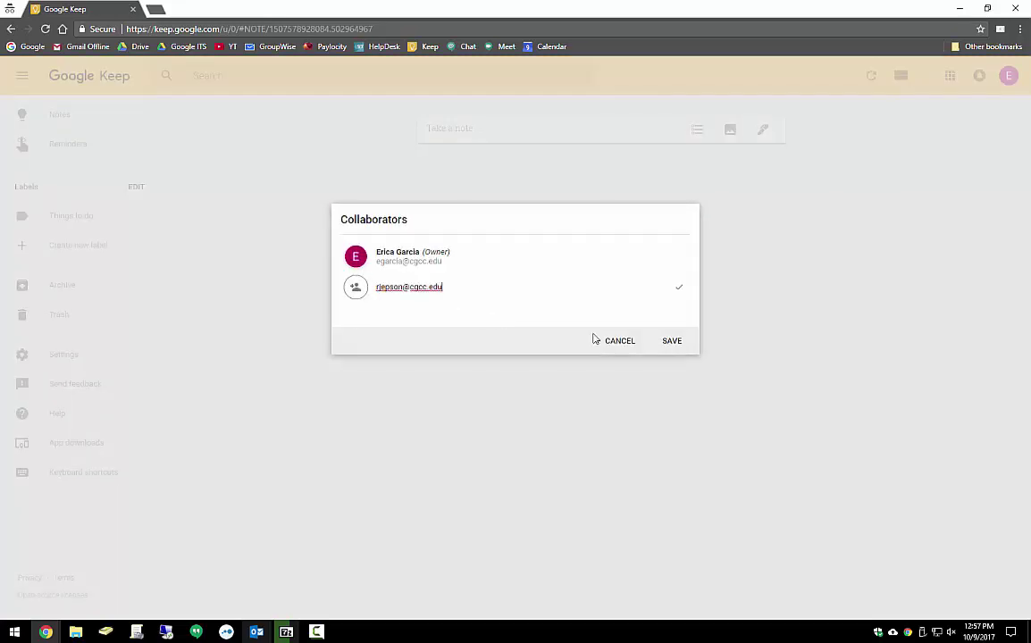
click(670, 340)
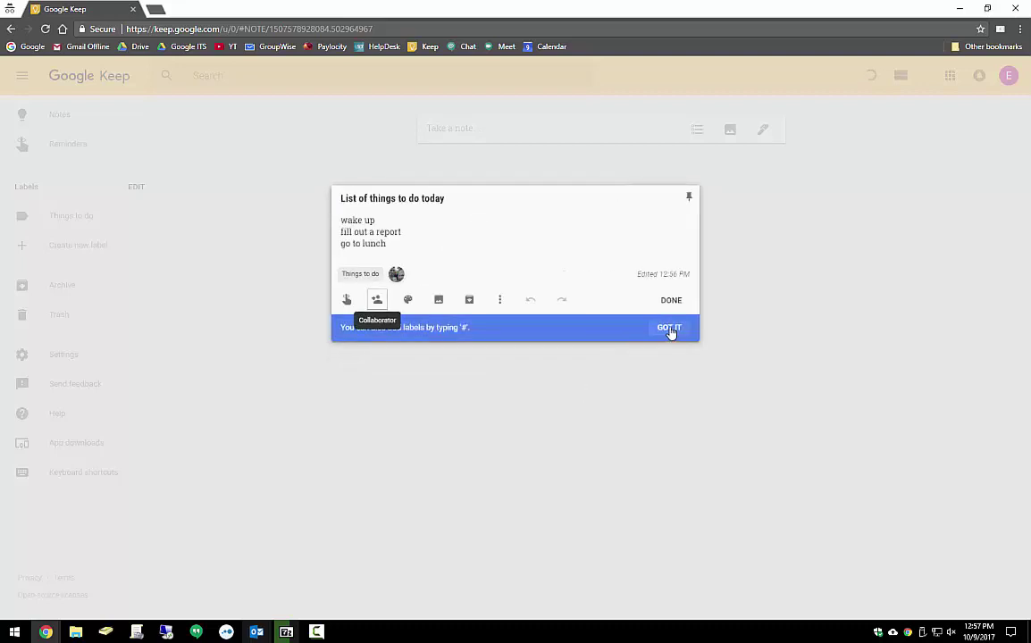
click(670, 330)
click(670, 300)
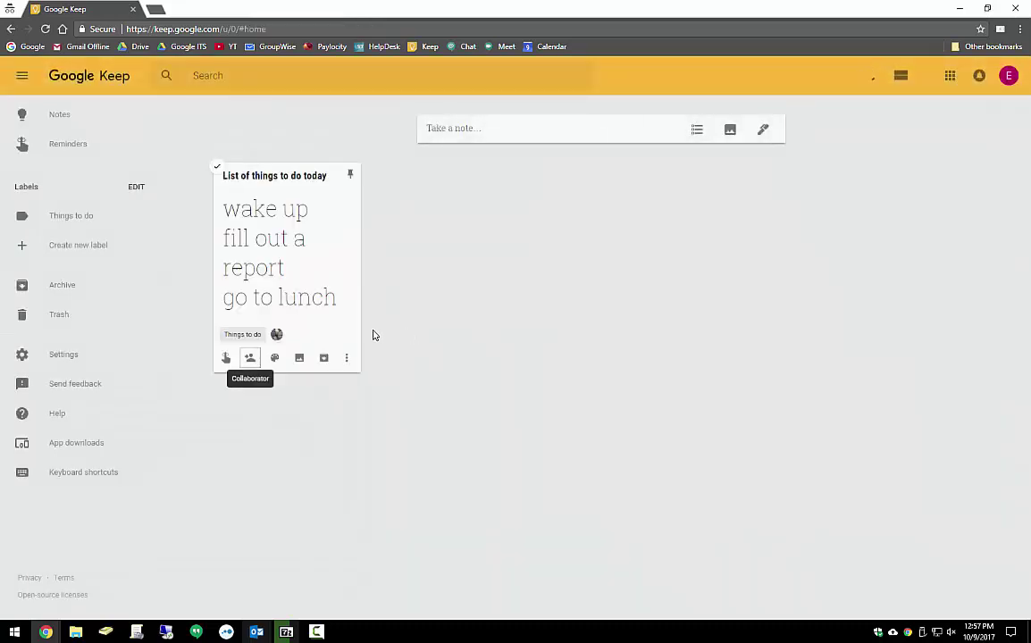
Show checkboxes on the to-do note and check off 'wake up' and 'fill out a report'
mouse_move(275, 335)
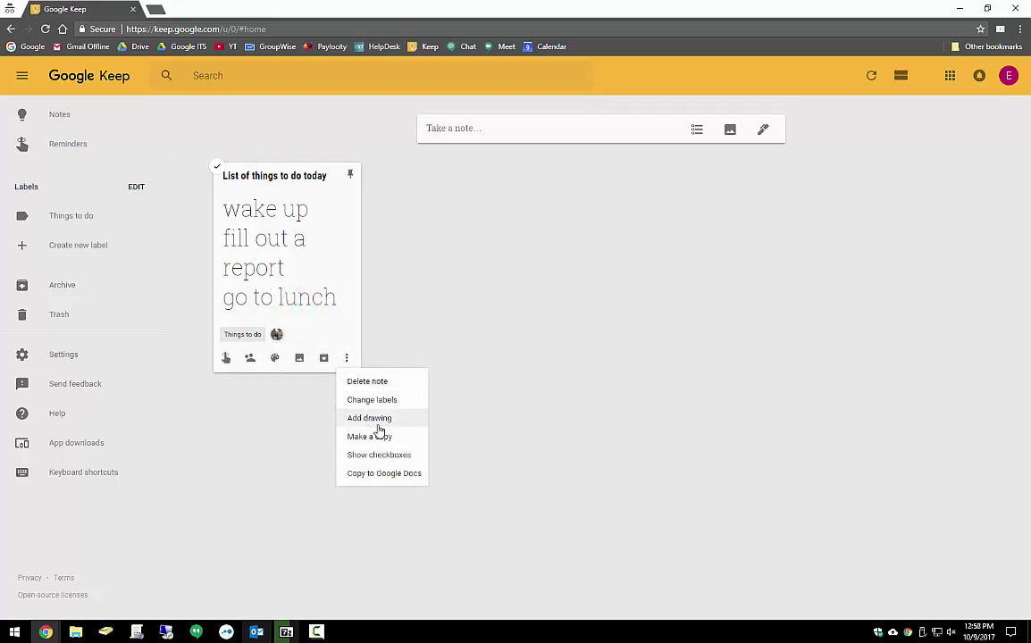
click(379, 456)
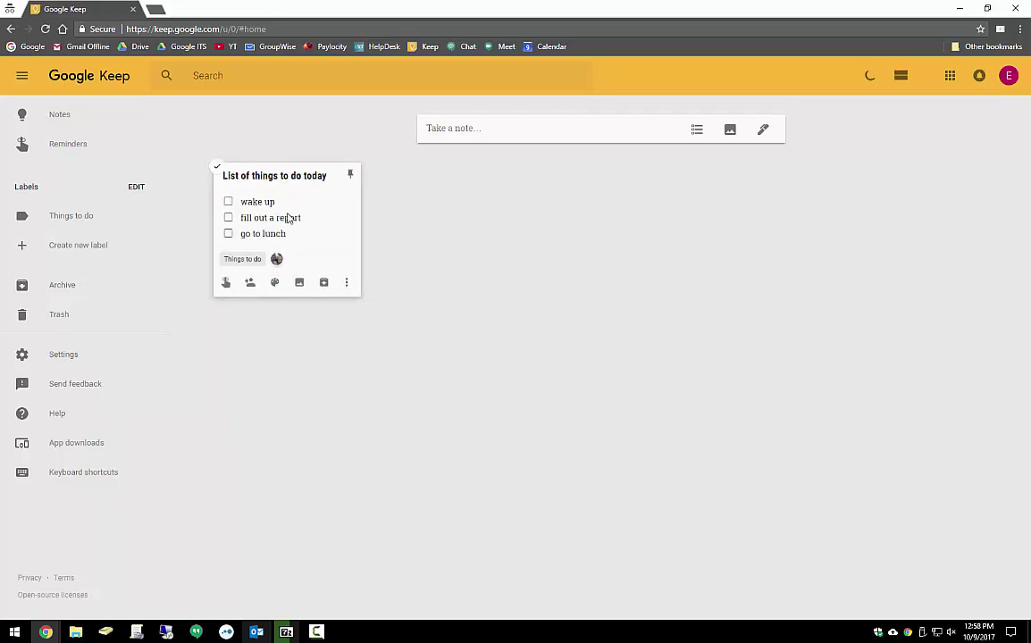
click(229, 202)
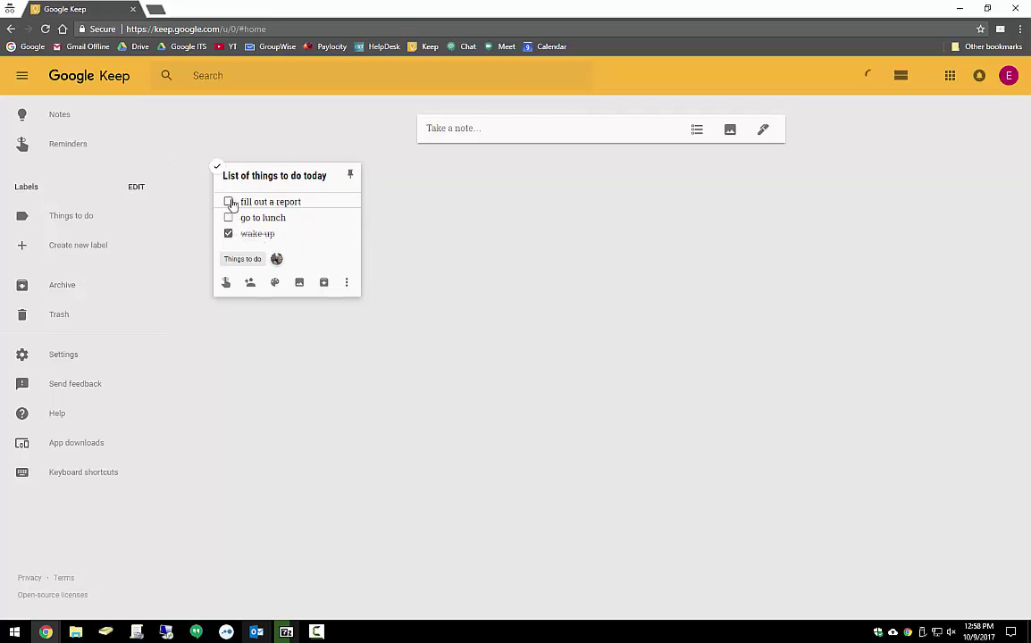
click(228, 202)
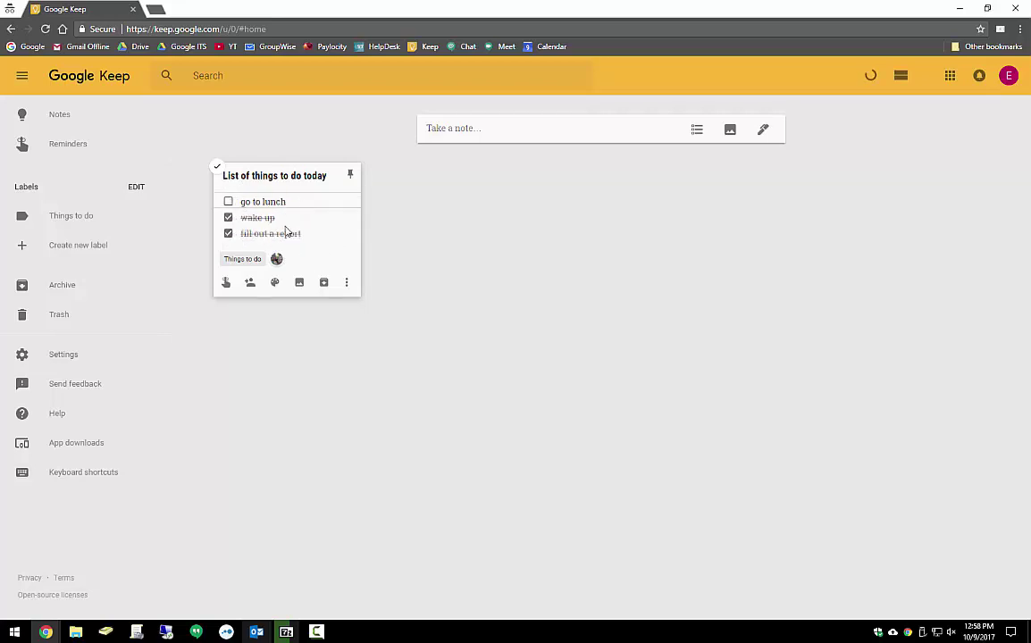
click(346, 282)
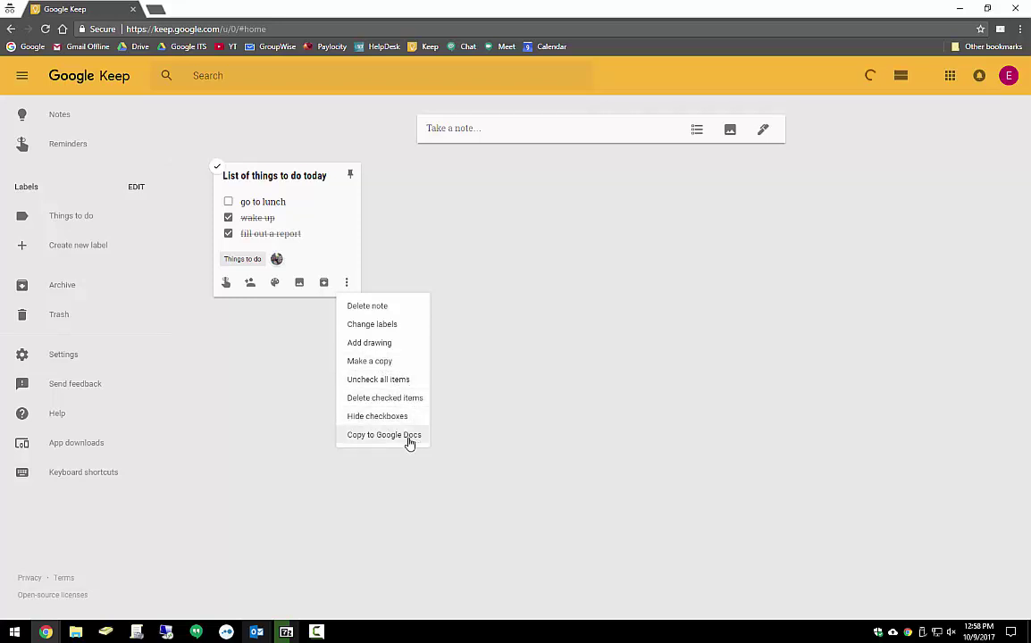
Choose Copy to Google Docs for the to-do checklist note
click(404, 437)
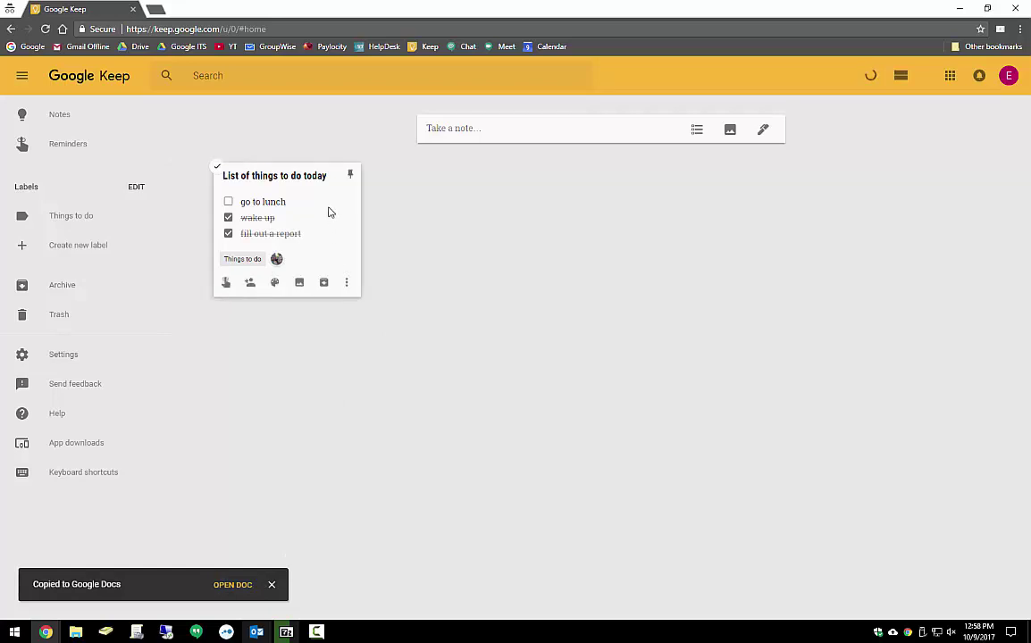
Add filler notes 3245dfw4etfw, 4egfs35wtf3w, sdfsdf, sfs43f, 3f3sfs and fs3f
click(525, 134)
text(3245dfw4etfw)
click(756, 189)
text(4egf)
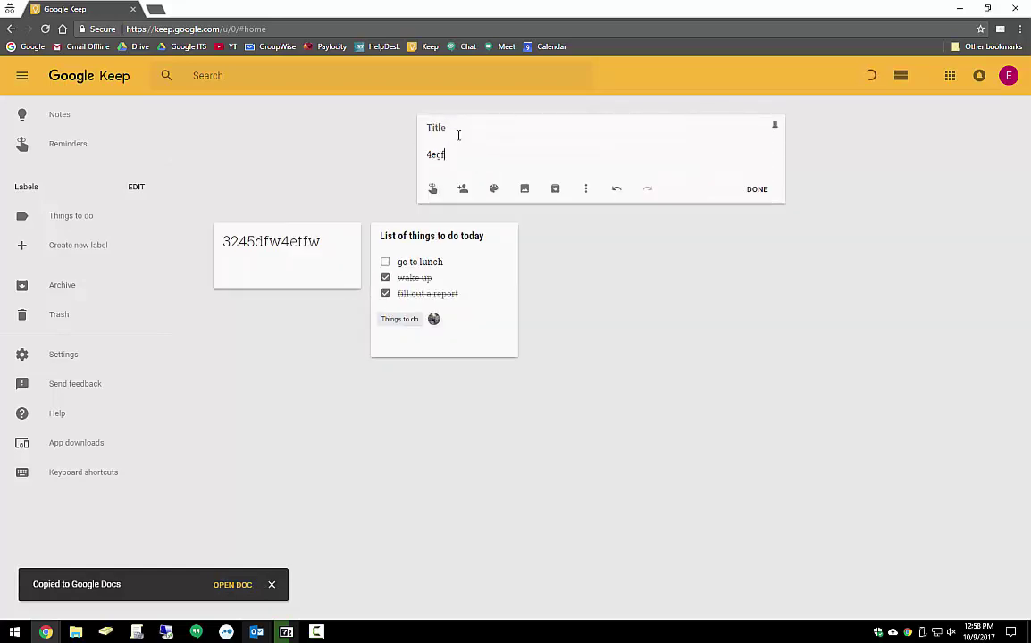
text(s35wtf3w)
click(756, 189)
text(sdfsdf)
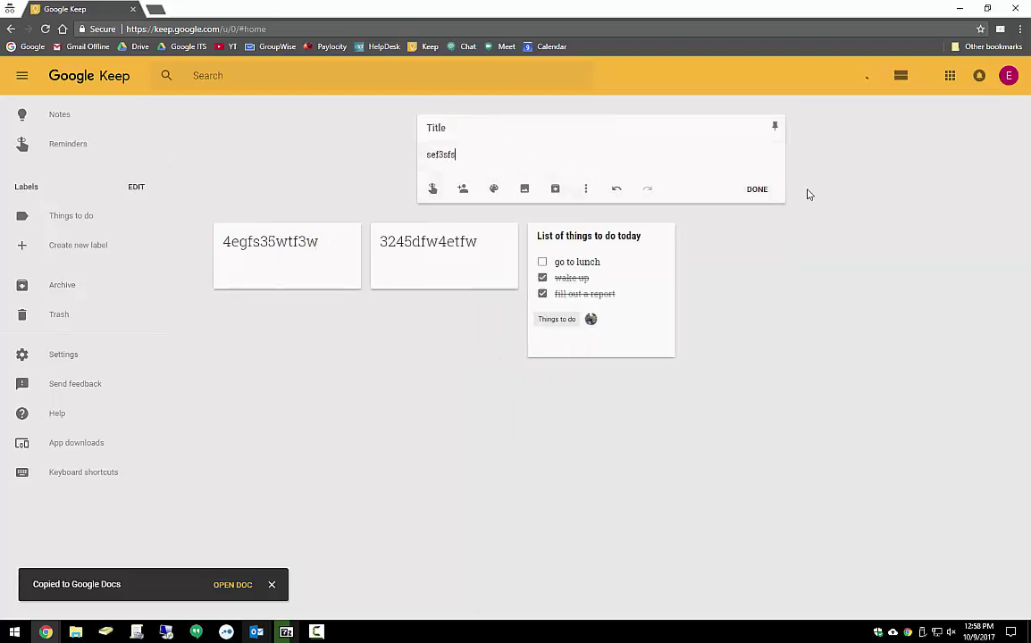
click(756, 189)
text(sfs43f)
click(756, 190)
text(3f3sfs)
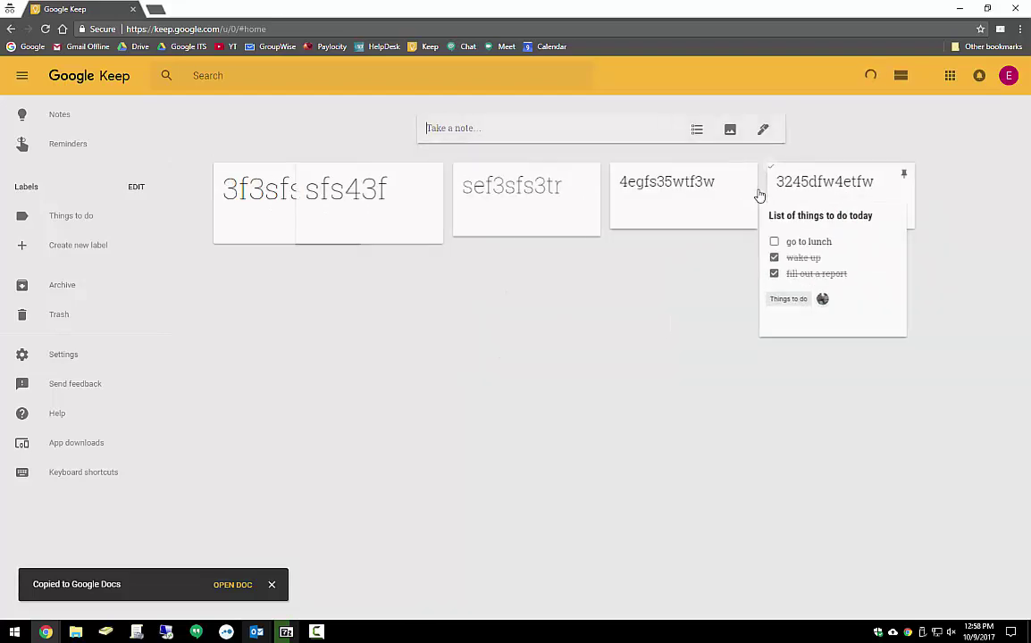
click(755, 189)
text(fs3f)
click(756, 189)
Add notes f3s, f3, f3s3, s3f, fs3f, 3f and 3fs, then dismiss the Copied to Google Docs notice
text(f3s)
click(755, 189)
text(f3)
click(756, 190)
text(f3s3)
click(756, 190)
text(s3f)
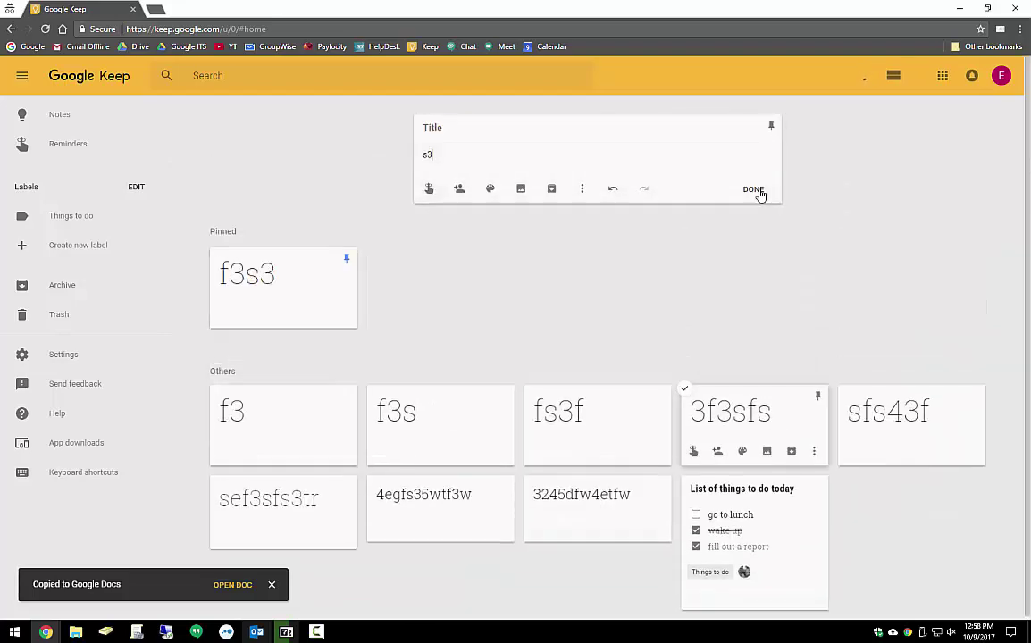
click(756, 189)
text(fs3f)
click(756, 189)
text(3f)
click(755, 189)
text(3fs)
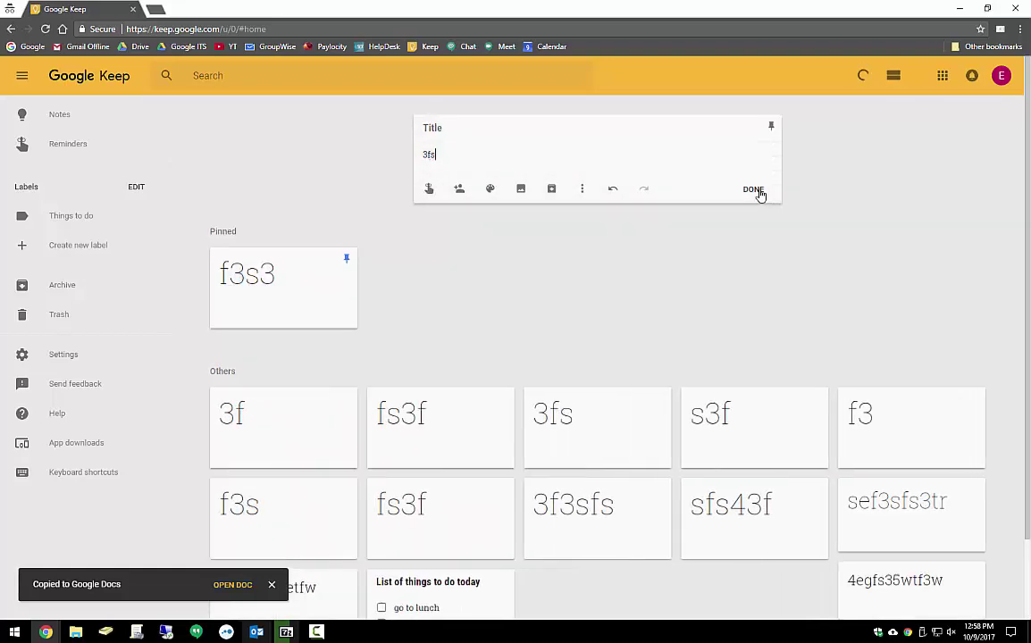
click(755, 190)
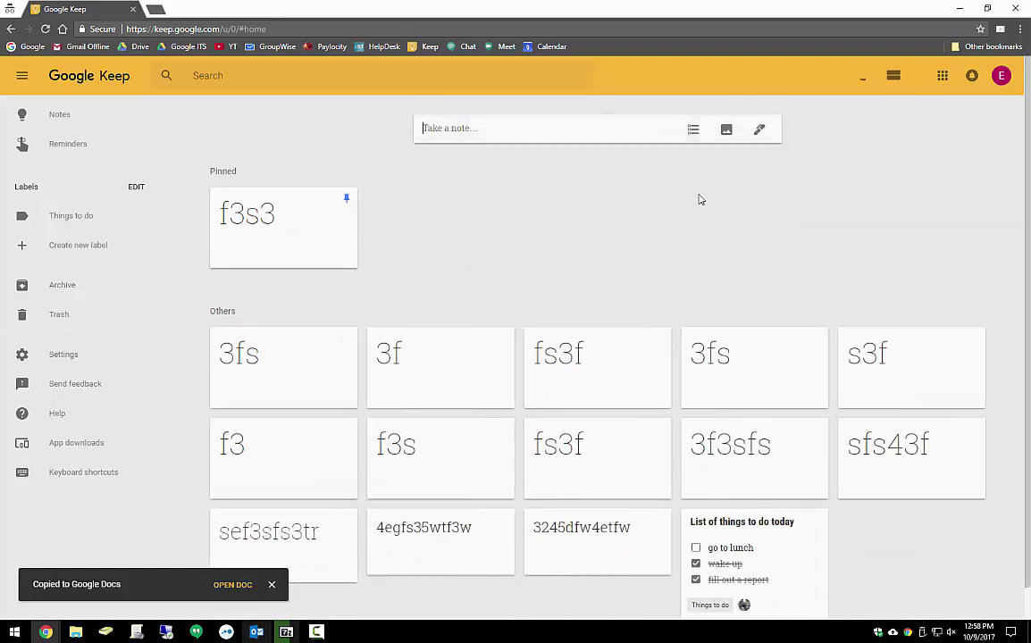
click(271, 584)
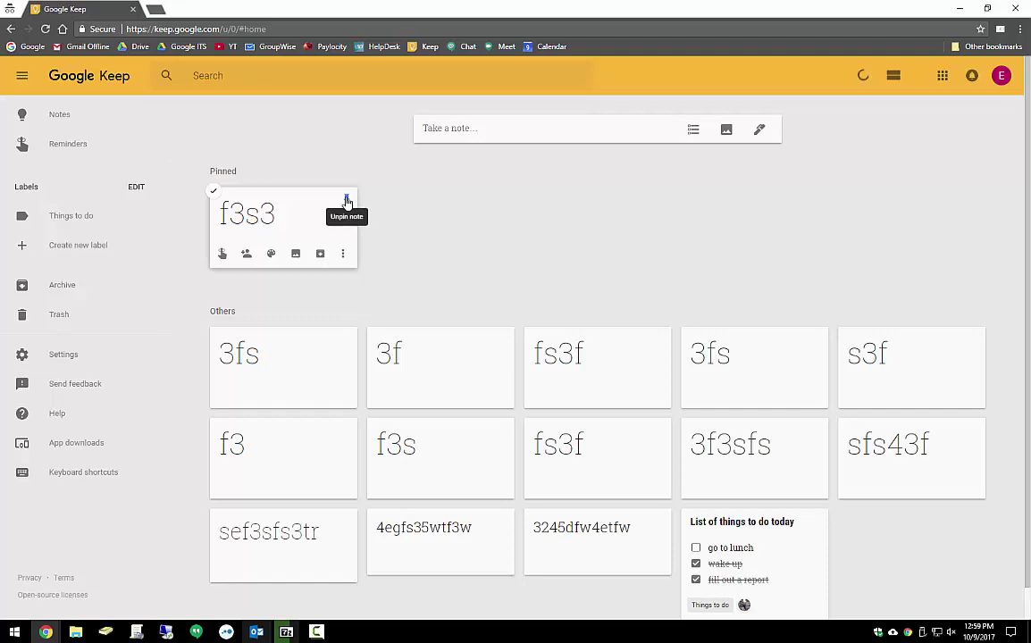
Unpin f3s3, pin the to-do list, and add new notes dgsdgsg and sdfsdf
click(346, 202)
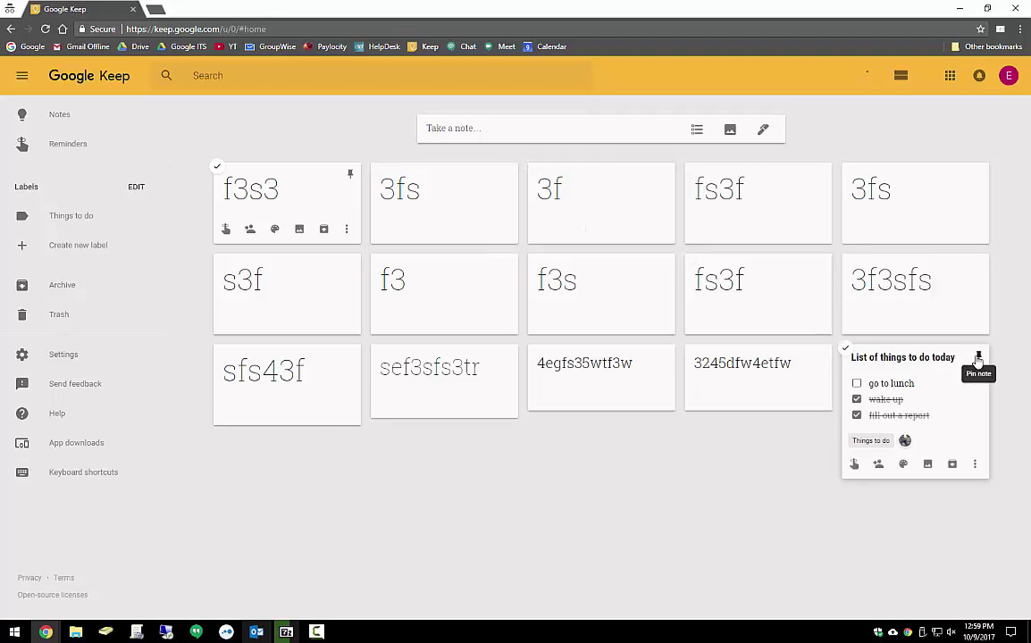
click(979, 357)
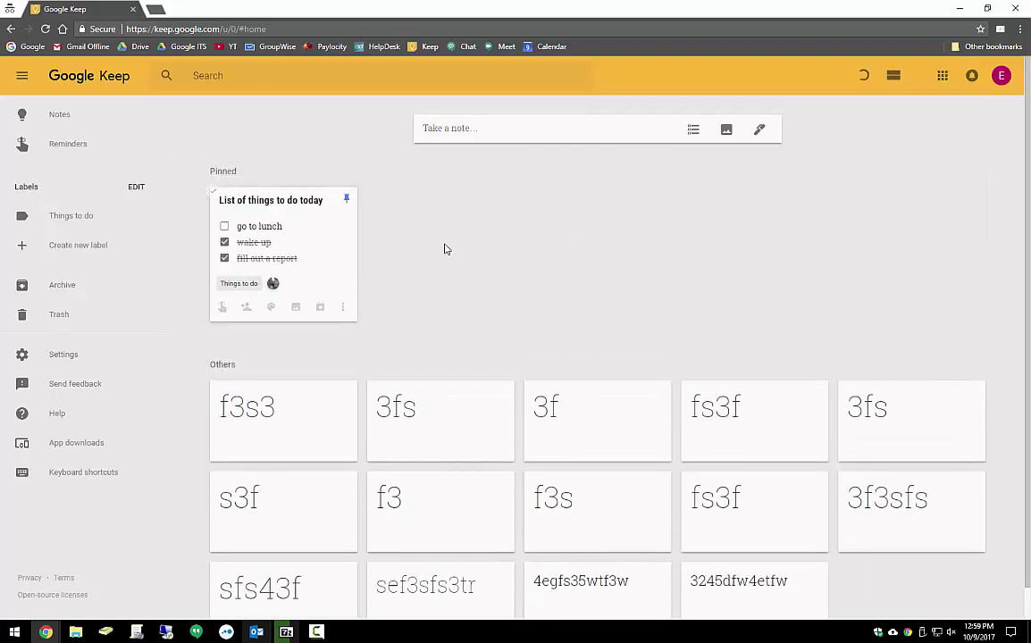
click(506, 131)
text(dgsdgs)
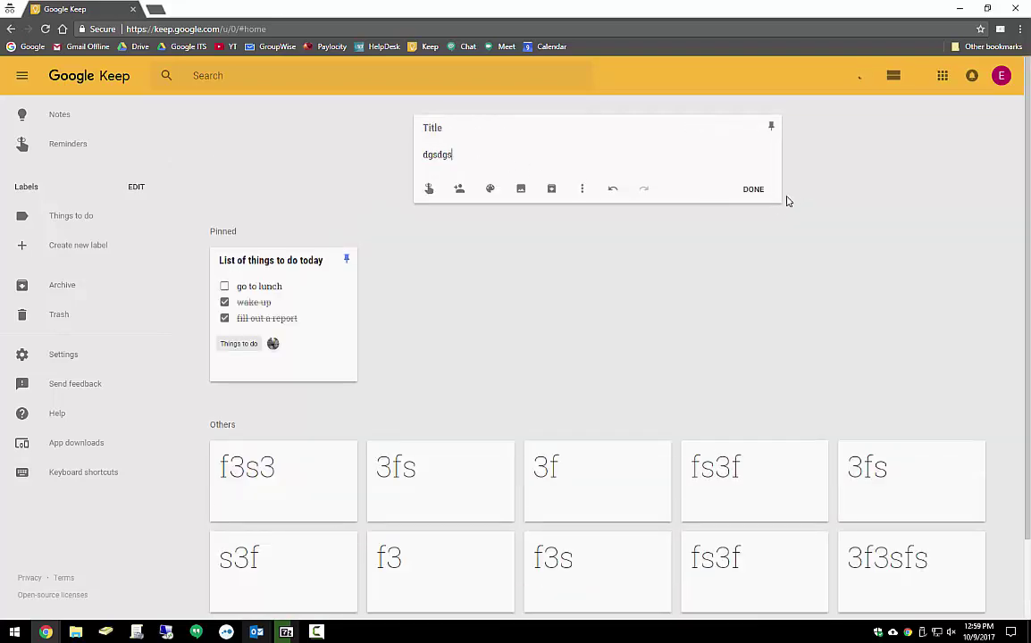
click(752, 188)
text(sdfsdf)
click(761, 196)
Pin the dgsdgsg, f3s3 and s3f notes
click(504, 392)
click(503, 393)
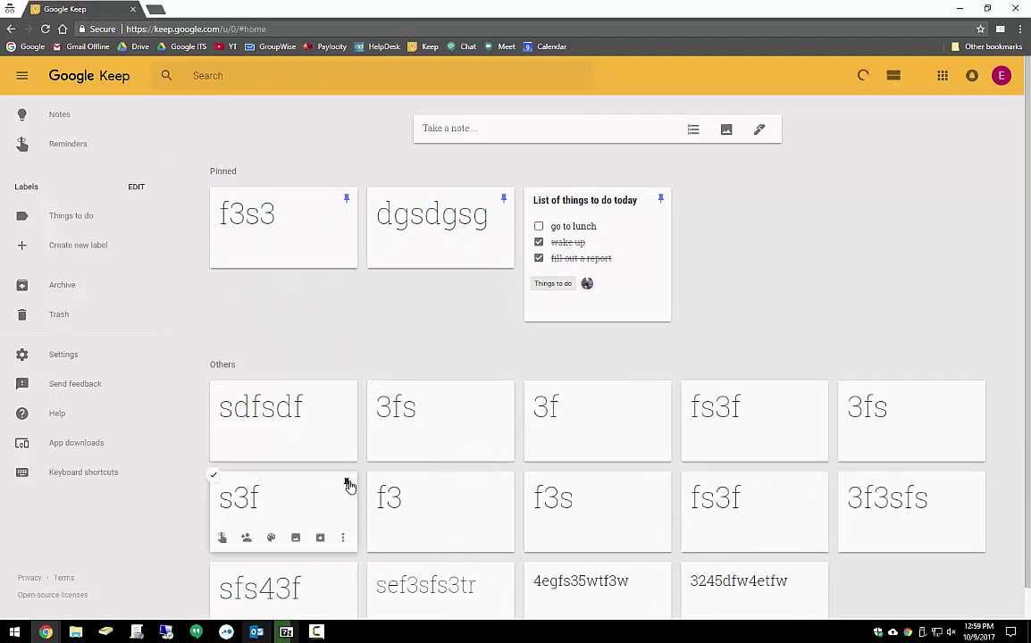
click(348, 482)
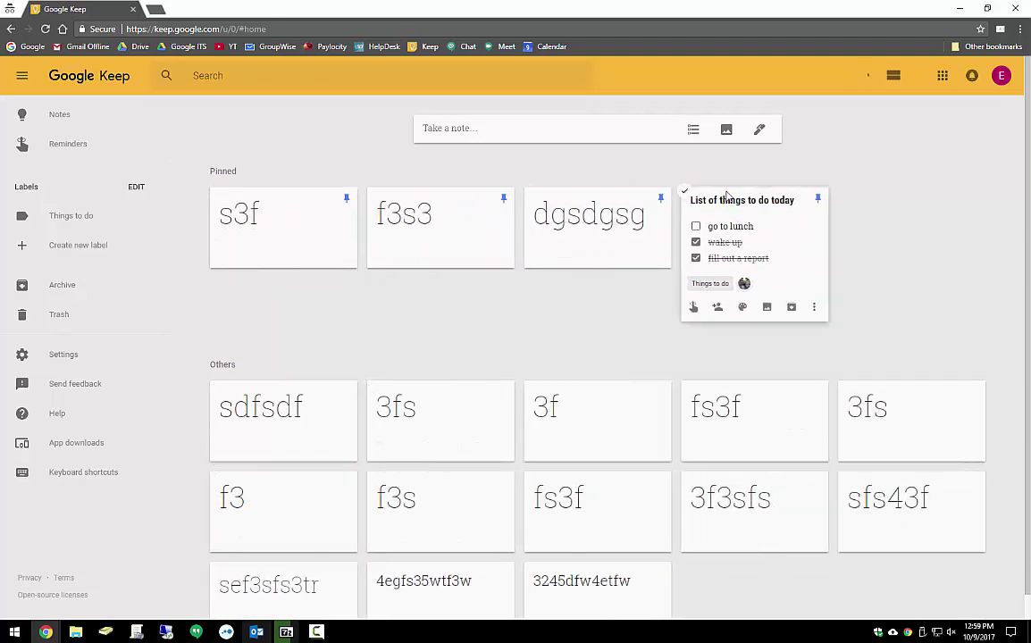
Drag the to-do list to the first pinned slot, reorder s3f, and move 3fs to lead Others
drag(820, 271, 331, 264)
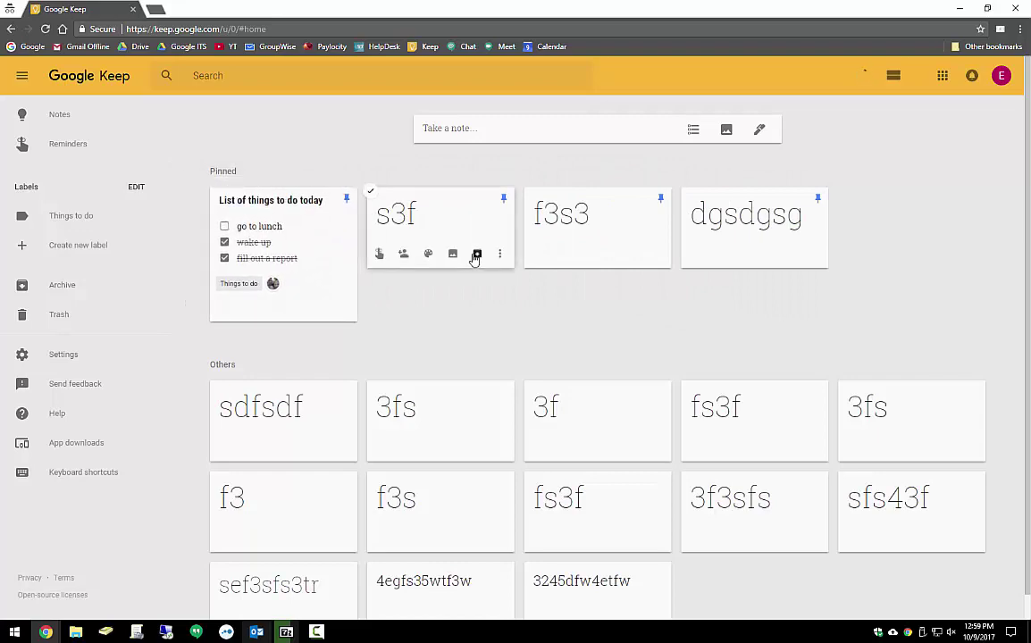
drag(656, 254, 534, 375)
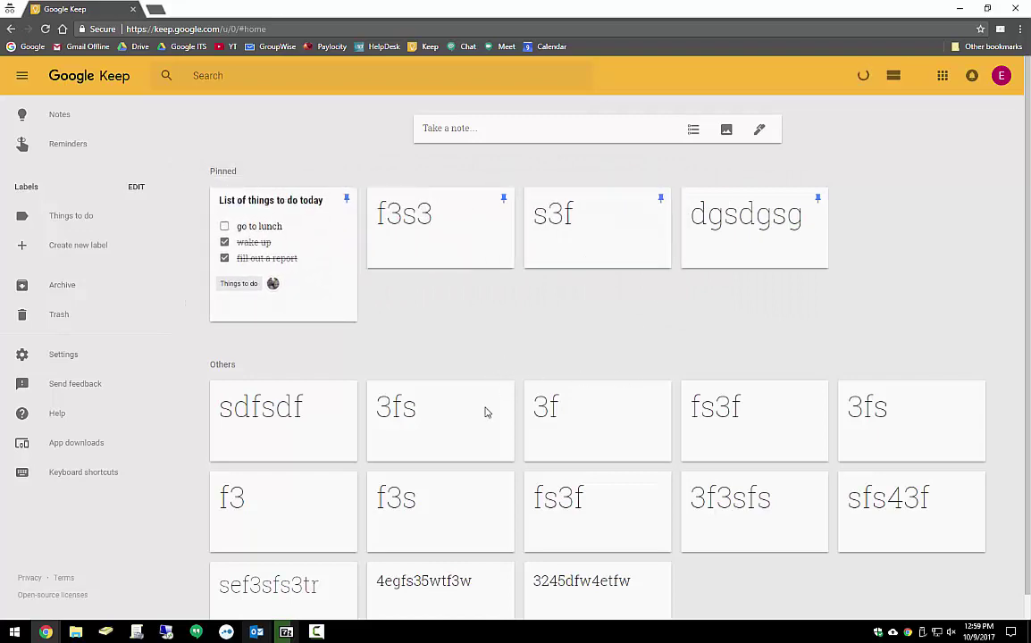
drag(461, 435, 302, 429)
drag(531, 535, 398, 534)
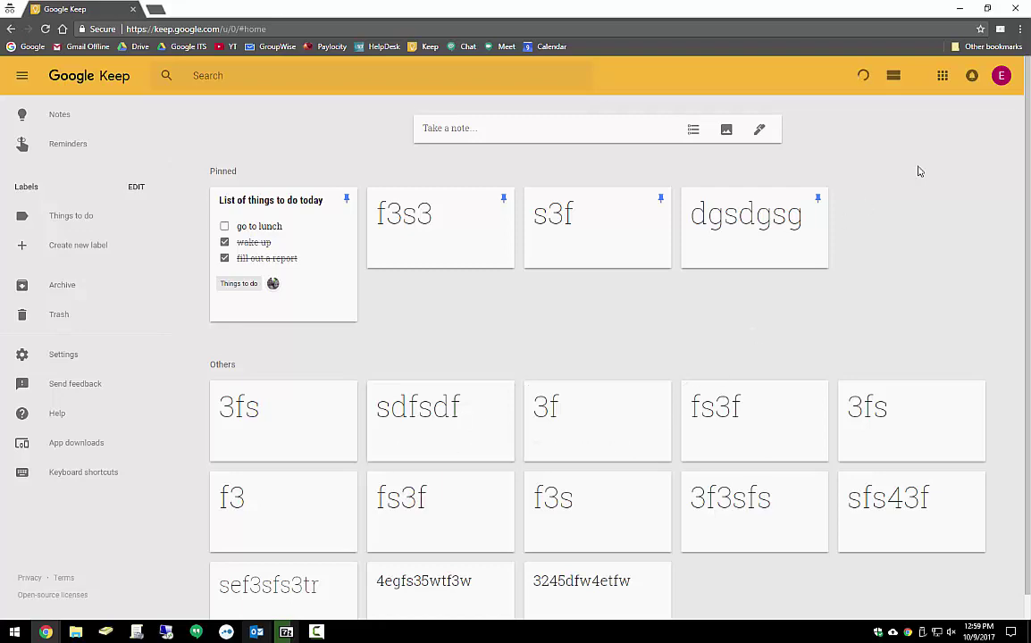
click(894, 79)
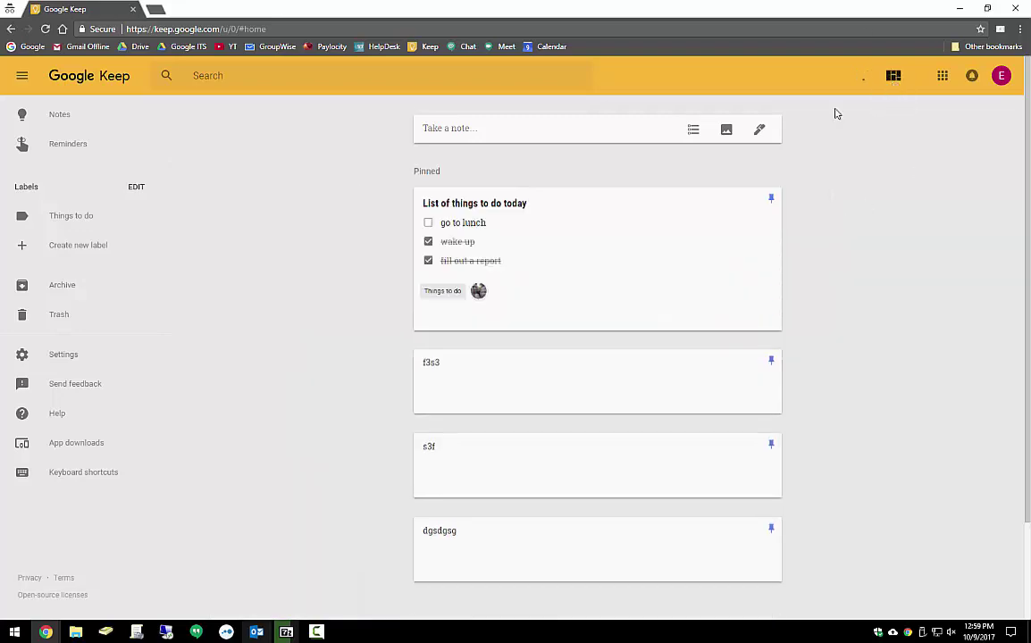
scroll(501, 205, down, 1)
scroll(501, 205, down, 10)
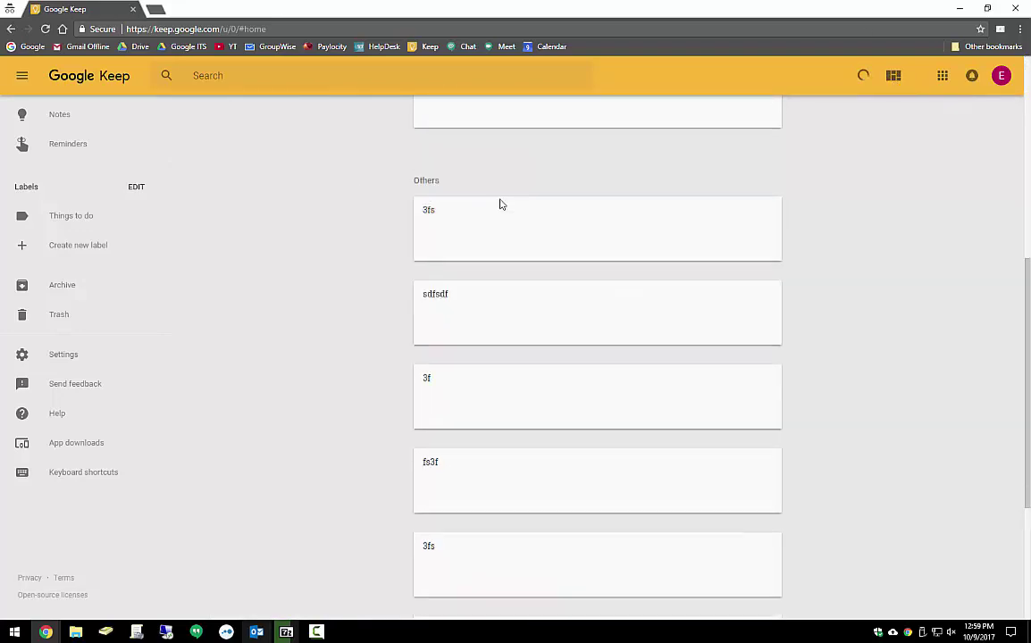
scroll(522, 250, up, 10)
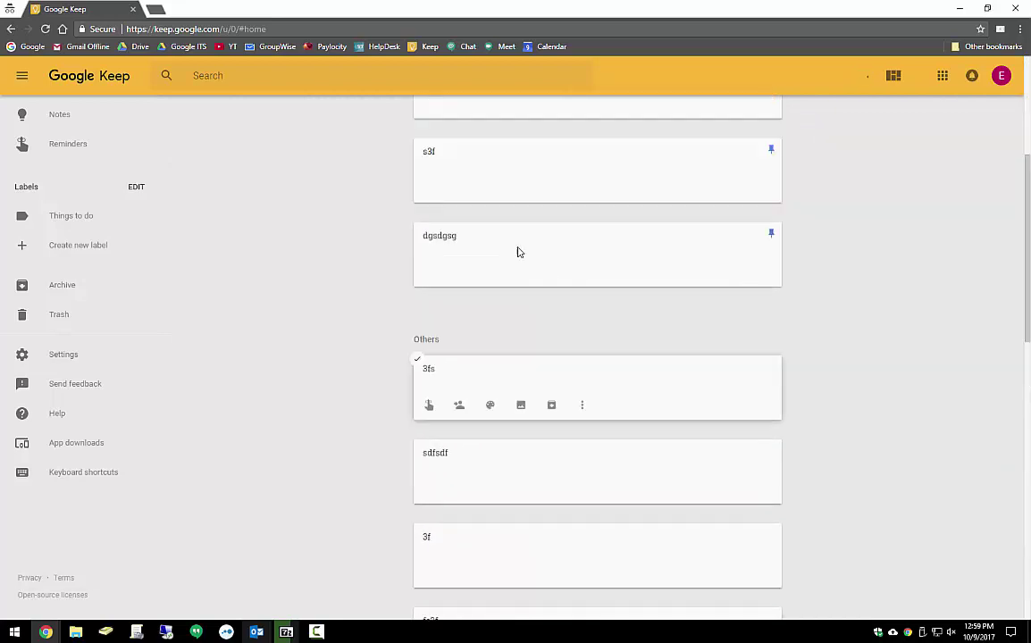
click(893, 75)
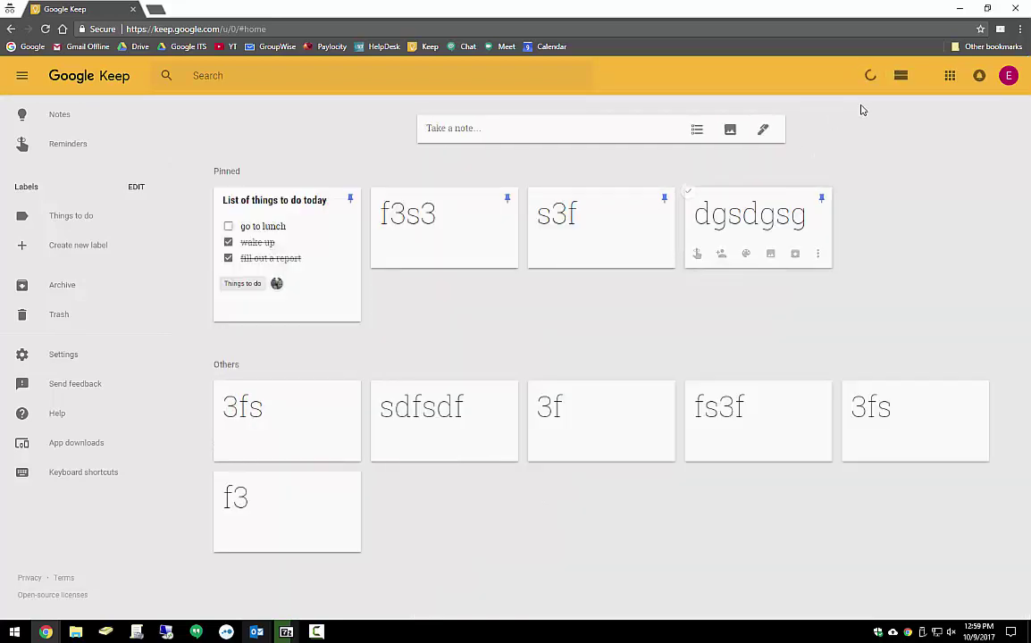
Bring up the Google apps launcher grid from Keep's top bar
mouse_move(271, 308)
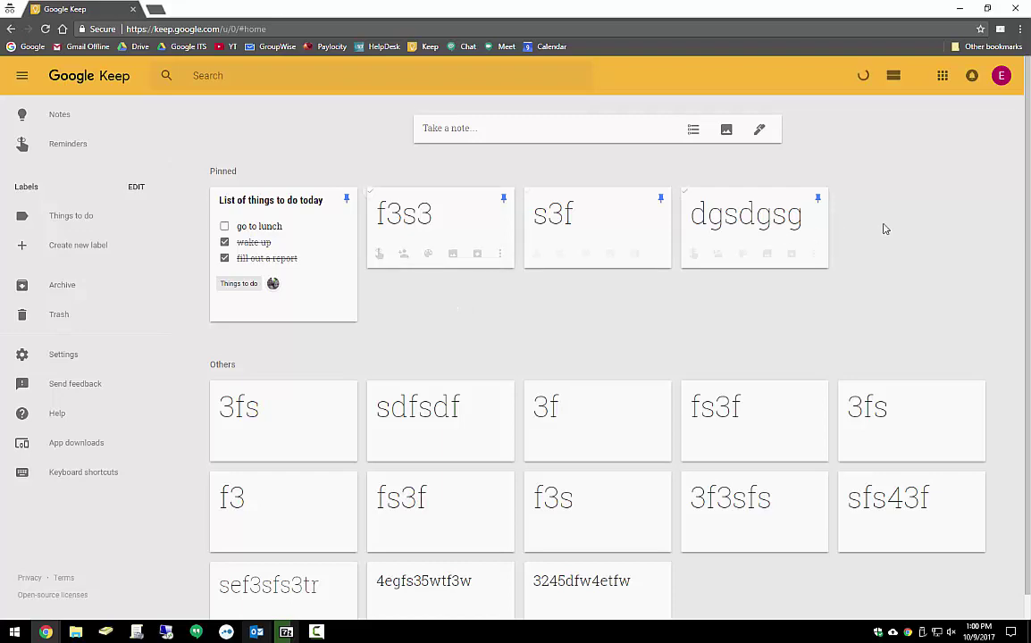
Open the Google apps launcher and scroll down the list to find Zoom
click(943, 76)
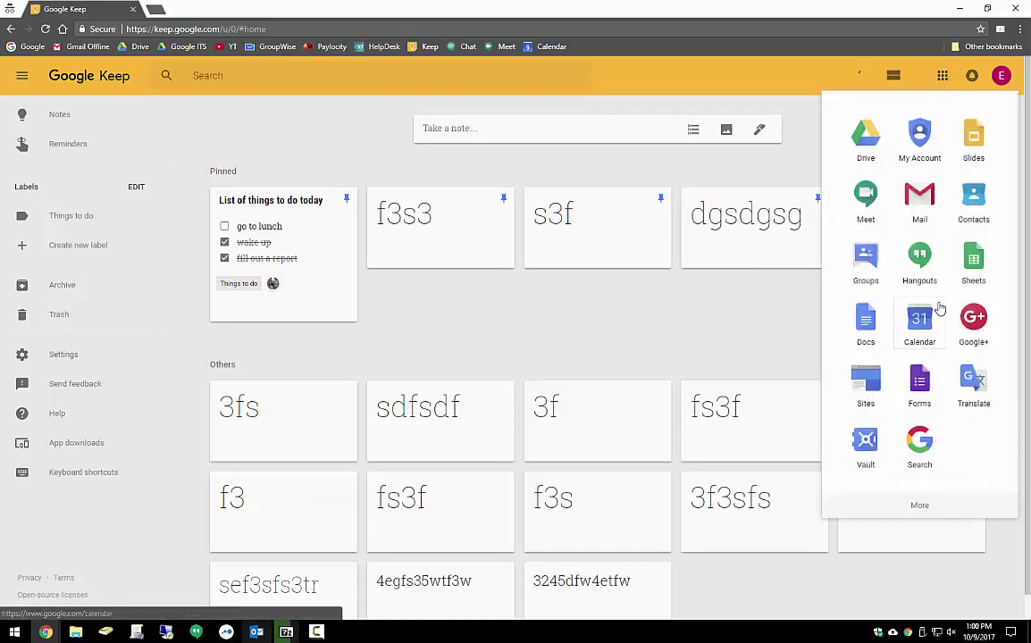
scroll(936, 322, down, 3)
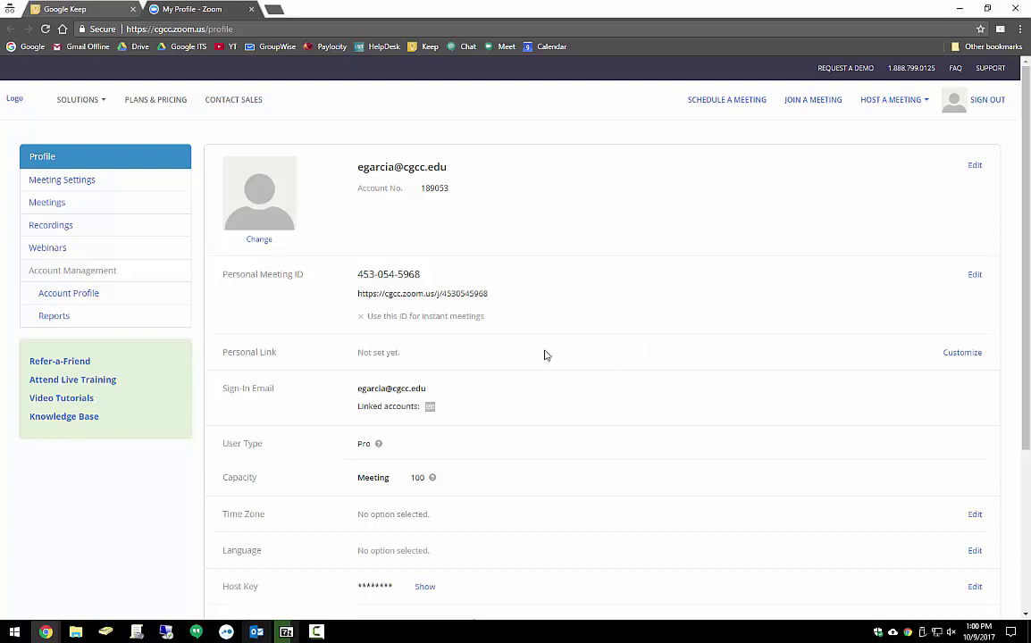
Check the Pro account's meeting capacity of 100, then bring up the Host a Meeting dropdown
double_click(411, 481)
click(513, 486)
mouse_move(885, 106)
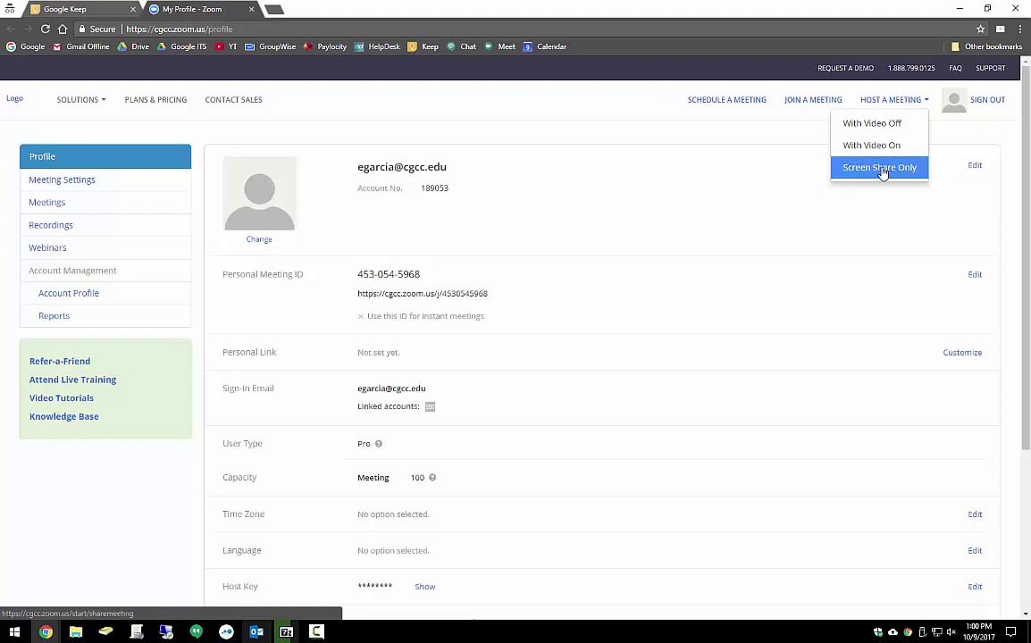
Host a Screen Share Only meeting and run the downloaded Zoom_launcher.exe
click(877, 169)
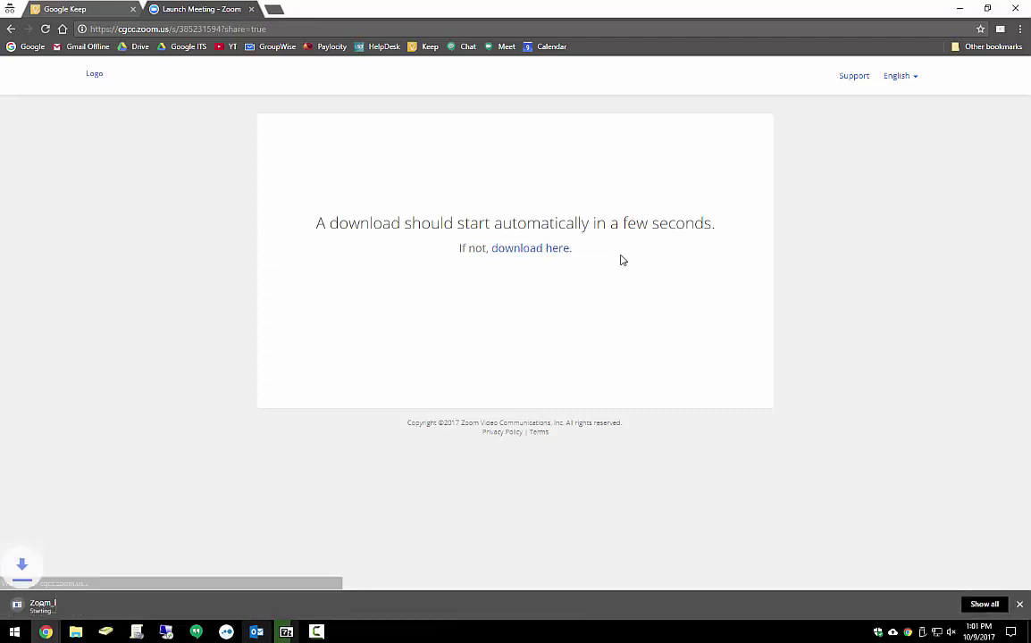
click(68, 606)
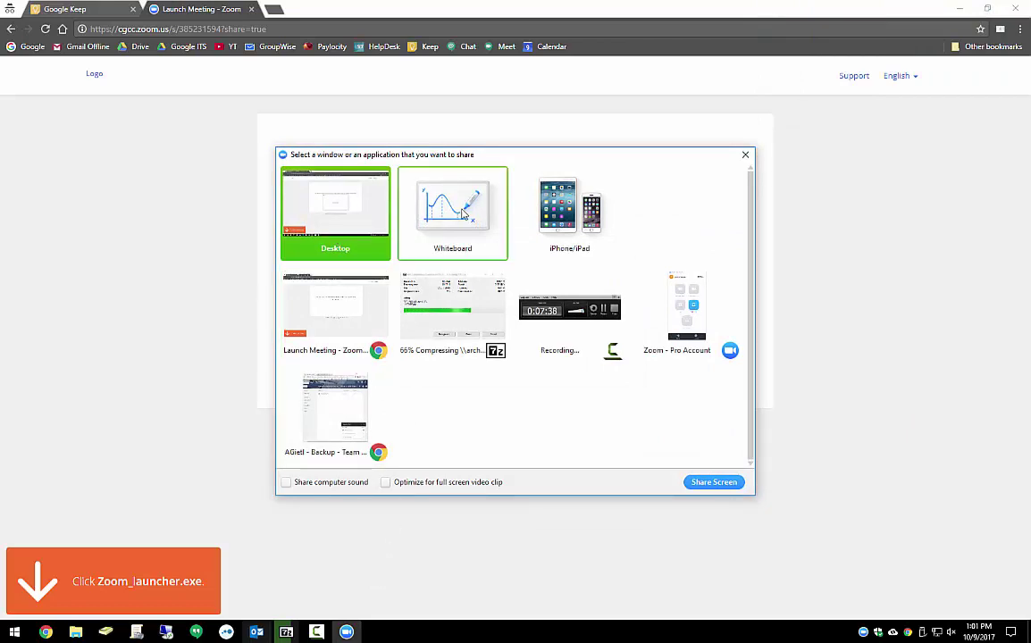
Share the whiteboard, add the text 'vowelvkspeo' and move it lower right
click(464, 212)
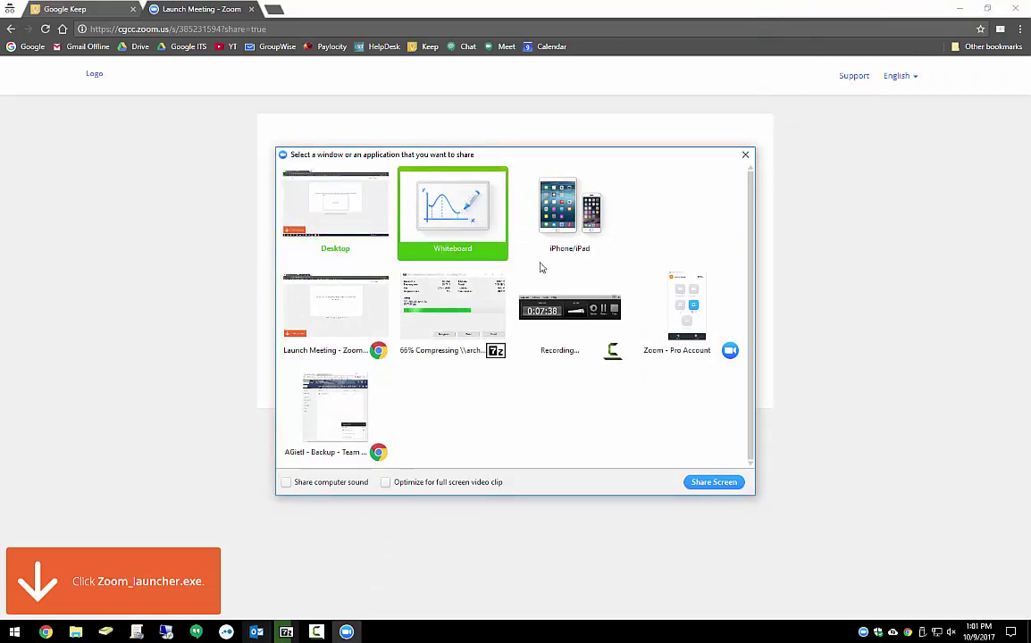
click(710, 481)
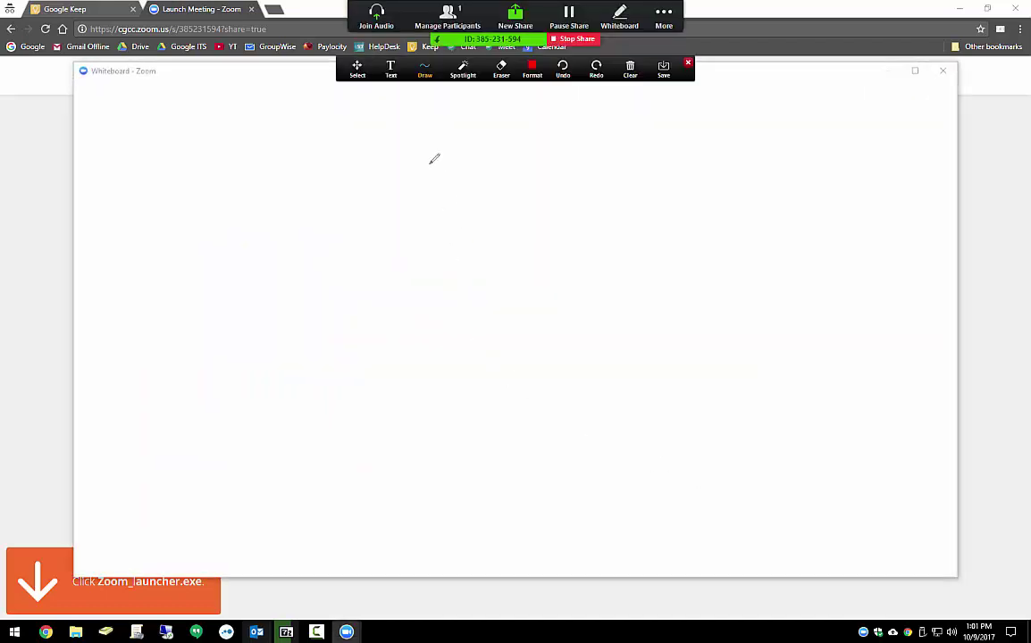
click(391, 68)
click(317, 197)
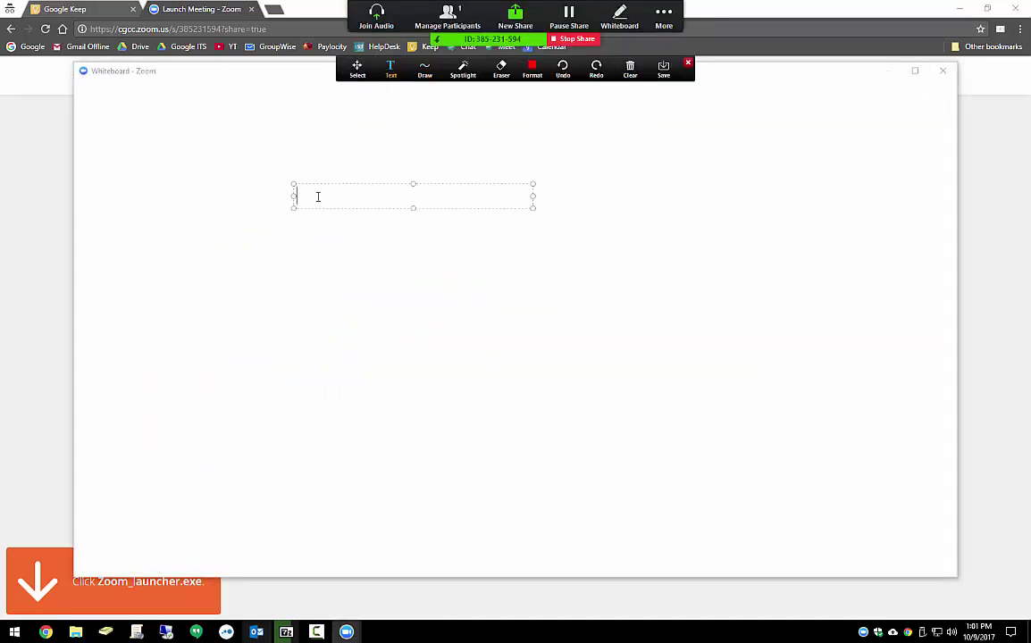
text(vowelvkspeo)
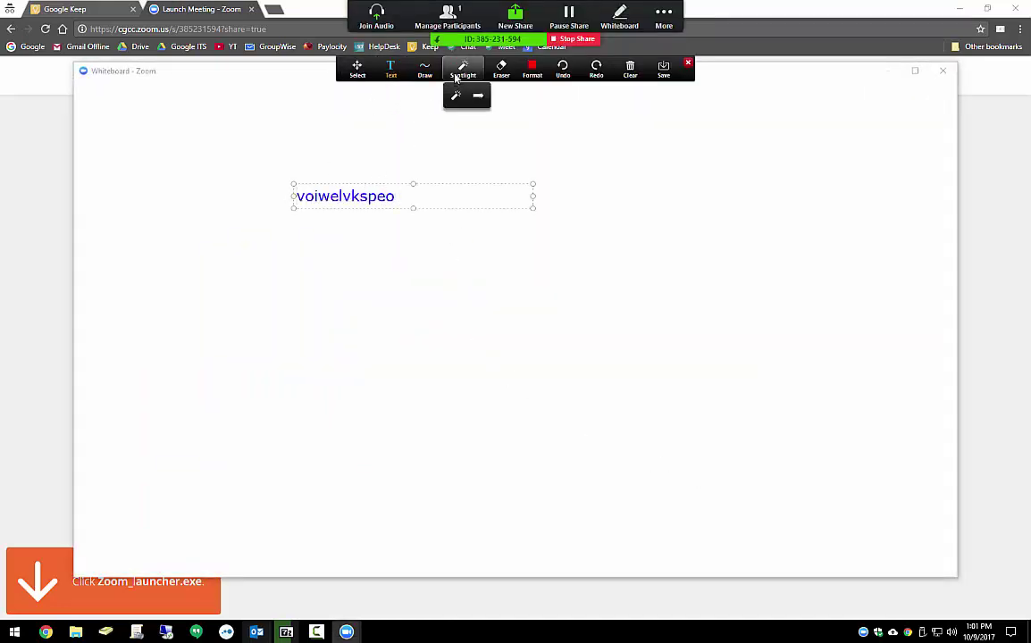
click(357, 69)
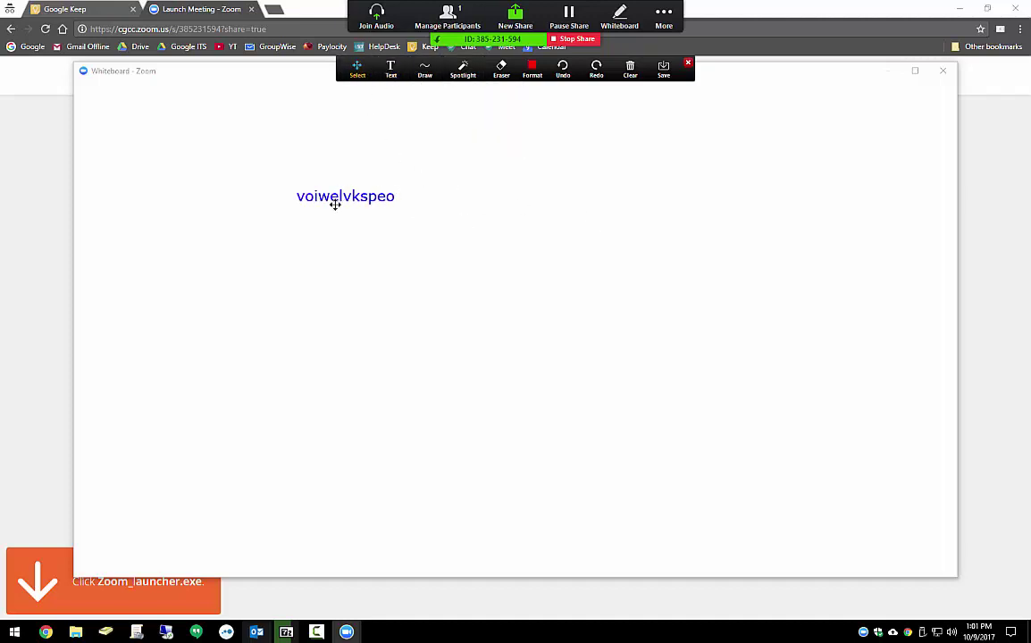
drag(337, 201, 522, 206)
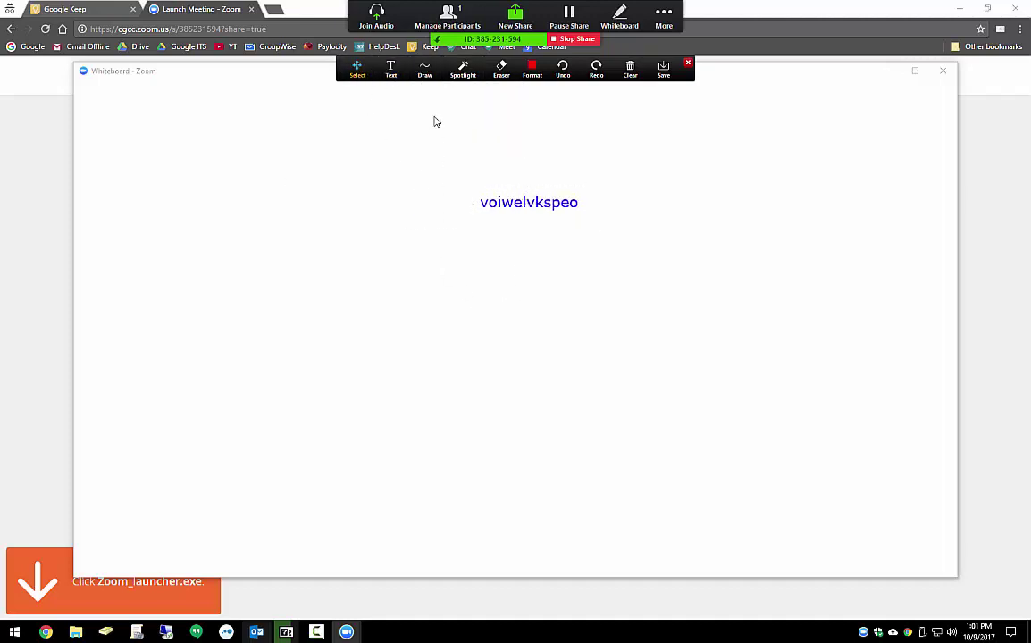
Draw five red freehand strokes across the whiteboard with the Draw pen
click(430, 77)
click(422, 94)
mouse_move(282, 247)
mouse_down()
mouse_move(339, 298)
mouse_move(489, 316)
mouse_up()
drag(627, 253, 635, 303)
drag(703, 390, 594, 420)
drag(384, 440, 383, 399)
drag(484, 383, 512, 363)
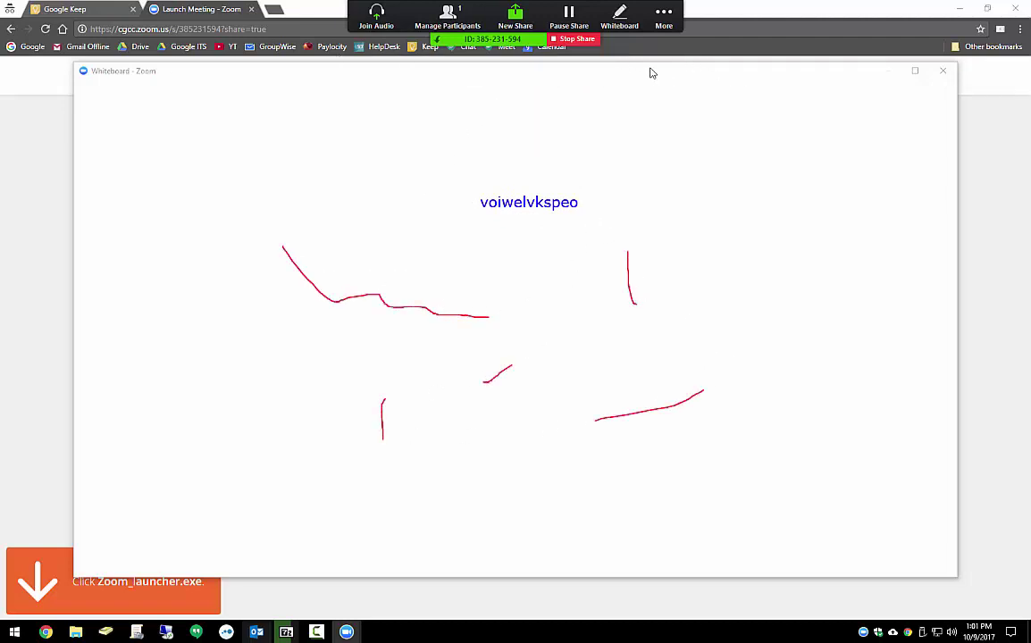
click(663, 13)
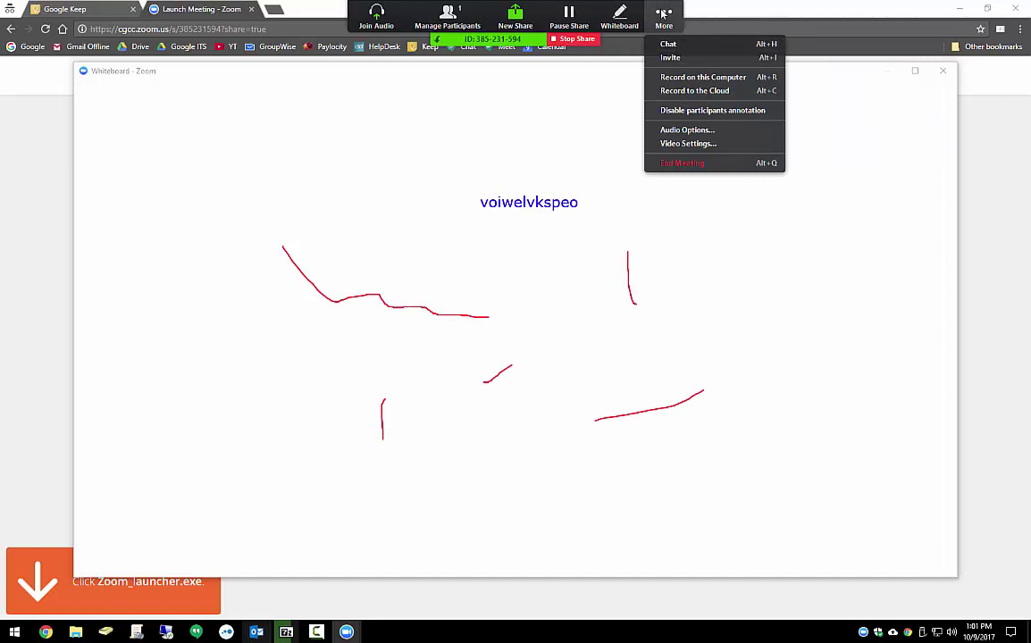
click(447, 14)
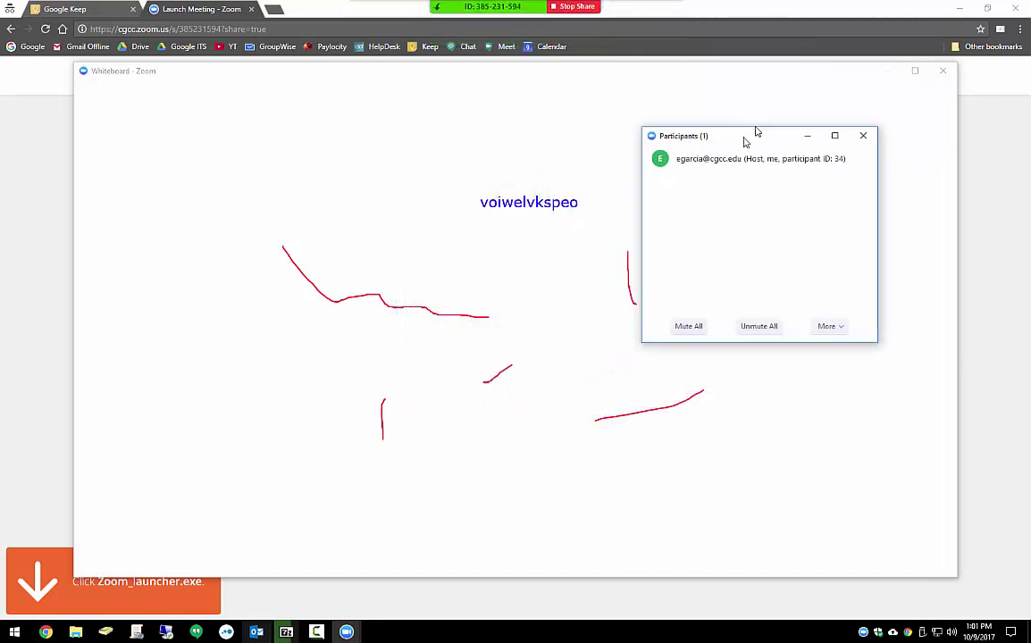
drag(756, 125, 807, 128)
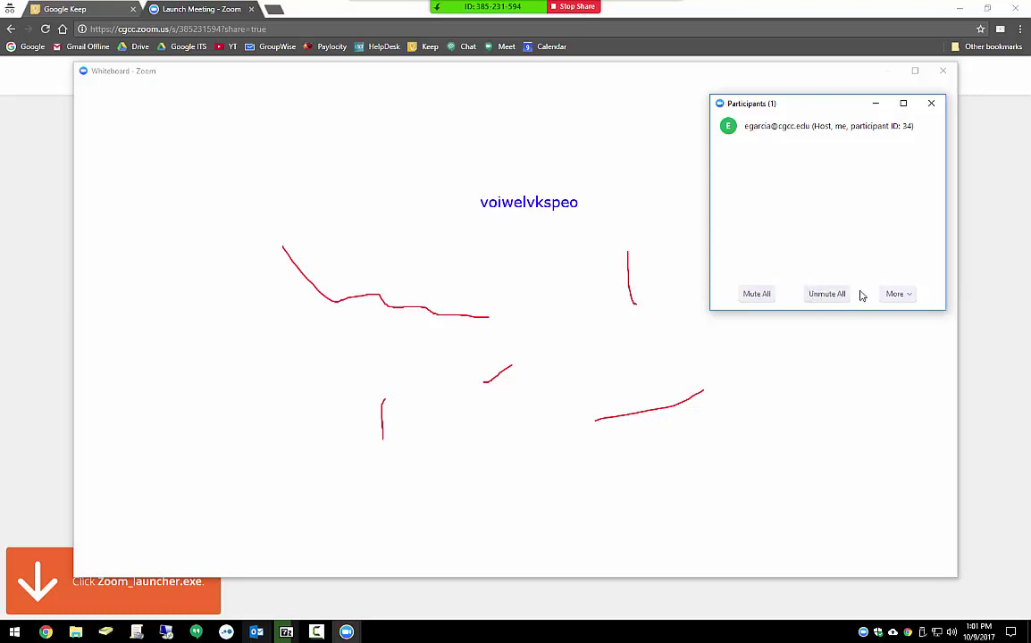
click(894, 293)
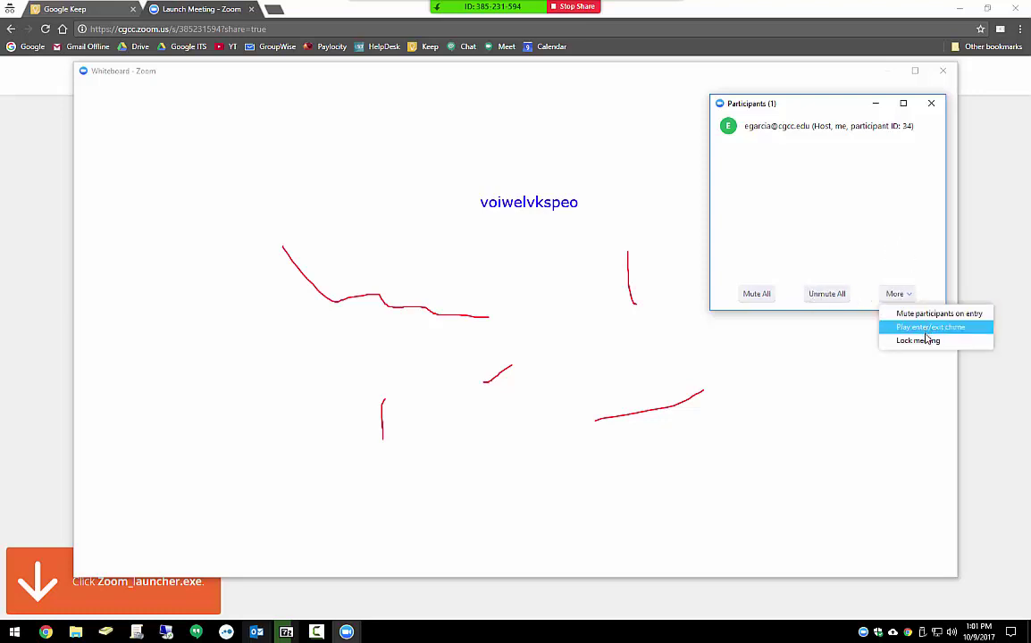
click(859, 225)
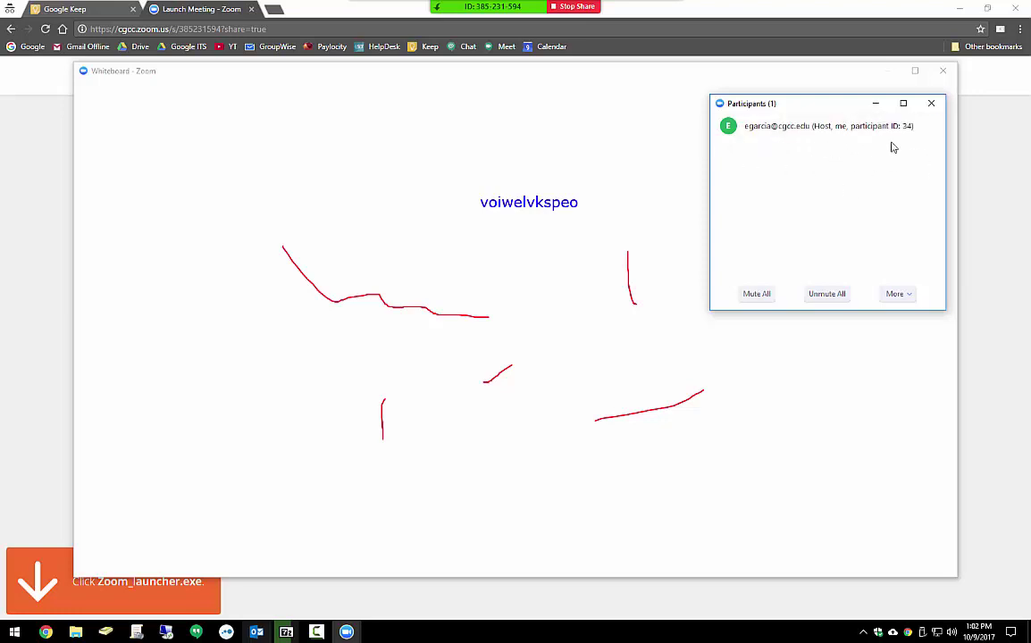
drag(828, 109, 837, 129)
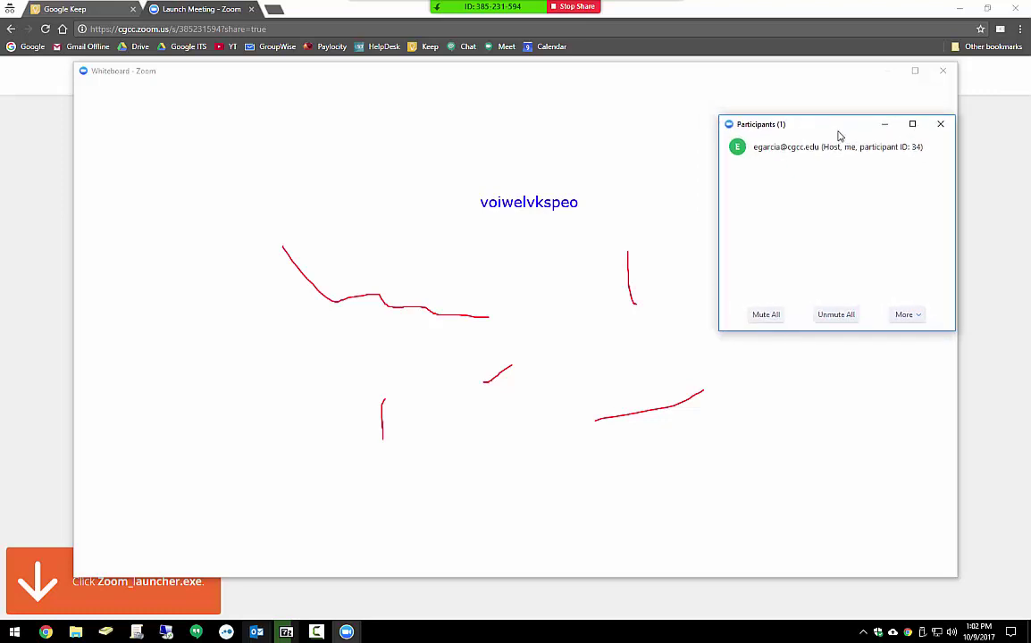
click(940, 125)
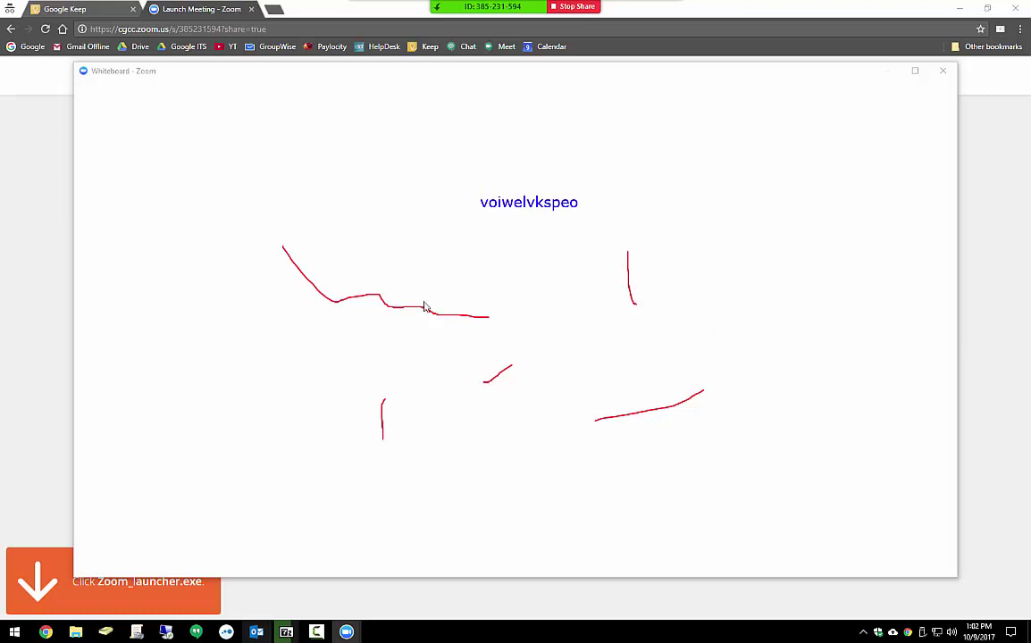
End the whiteboard meeting for all participants and close the Zoom Pro Account window
mouse_move(521, 11)
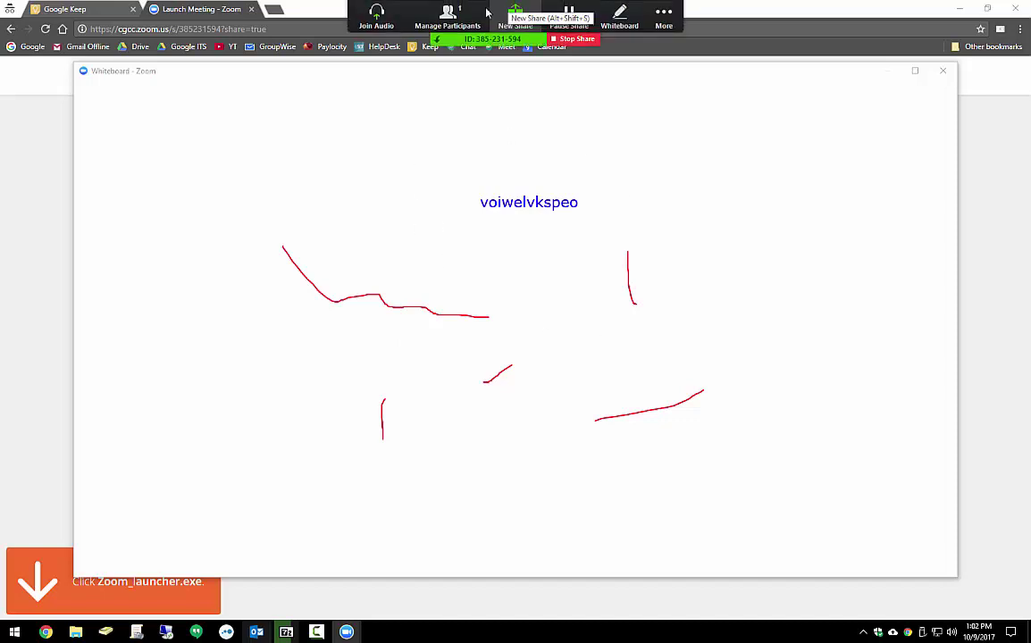
click(663, 14)
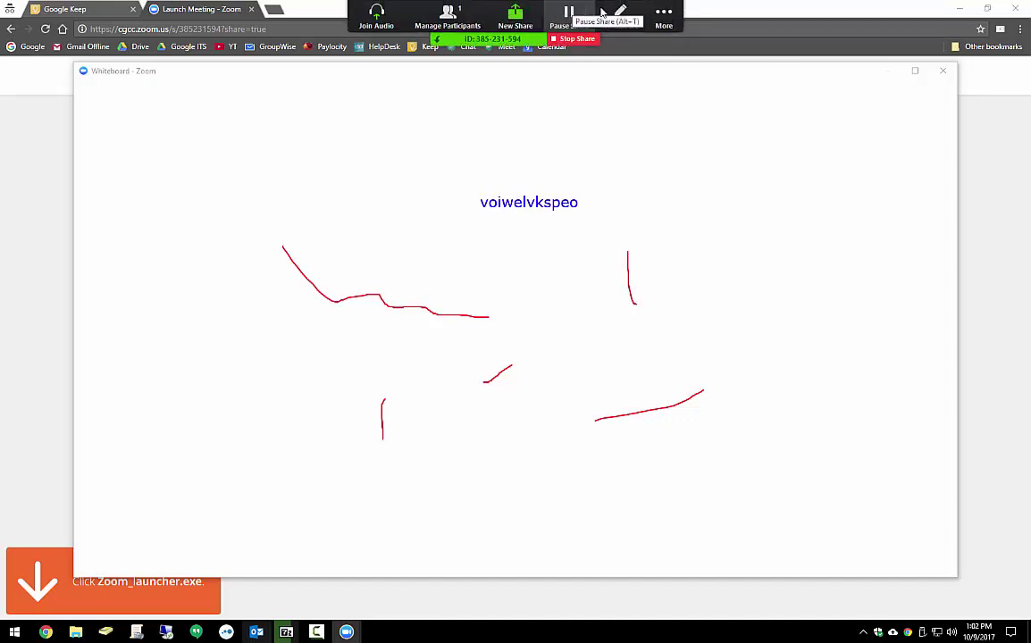
click(658, 13)
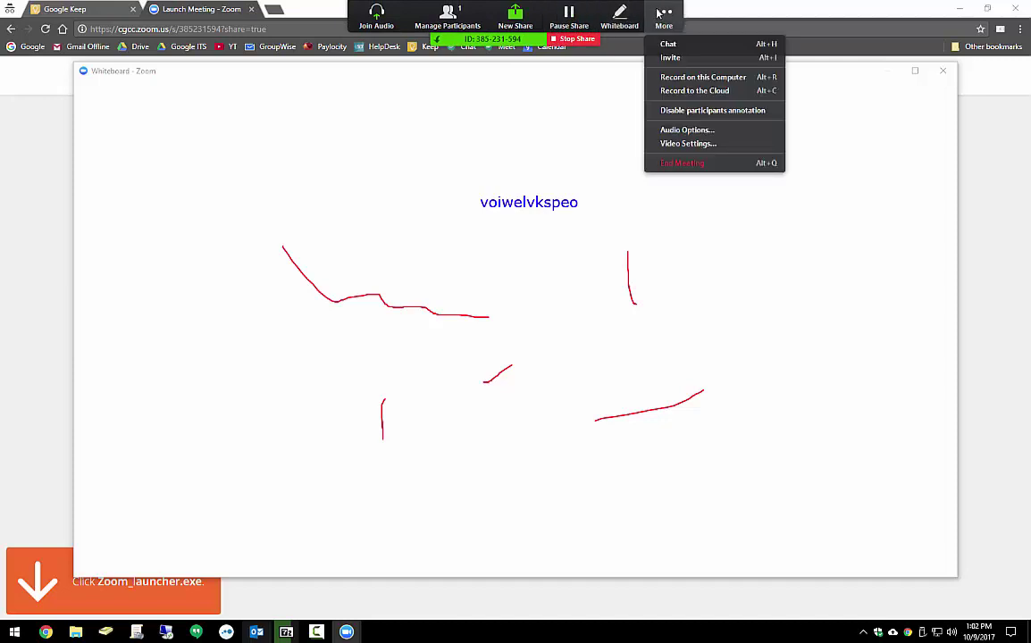
click(676, 164)
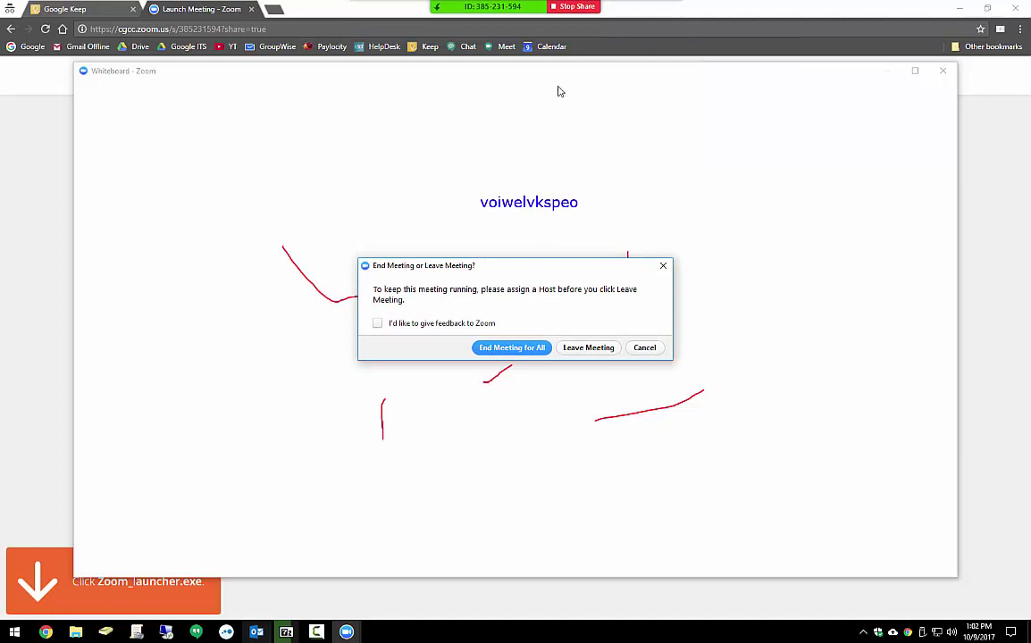
click(664, 12)
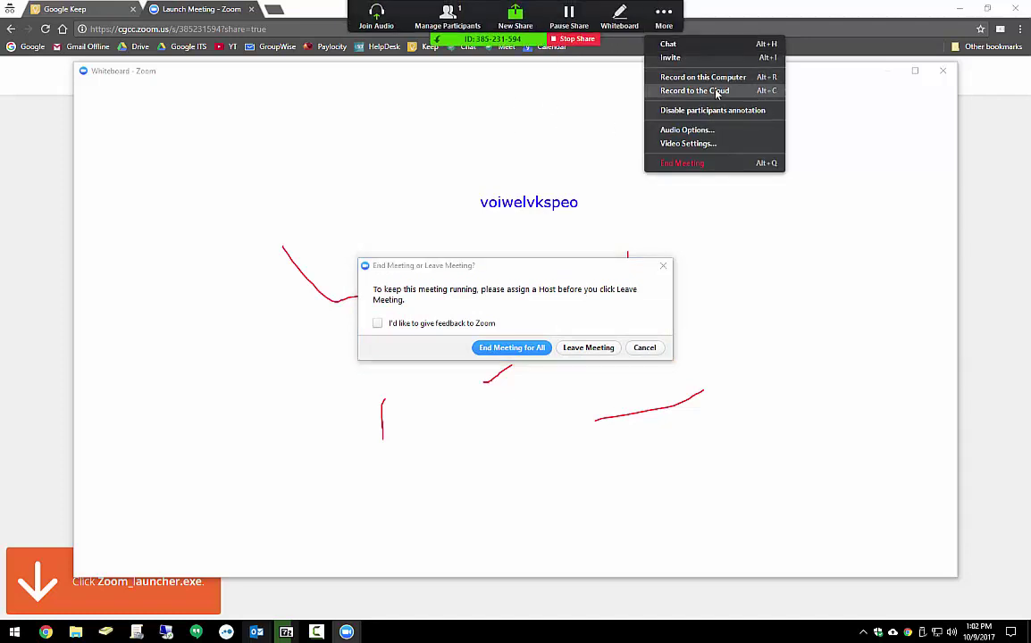
click(511, 262)
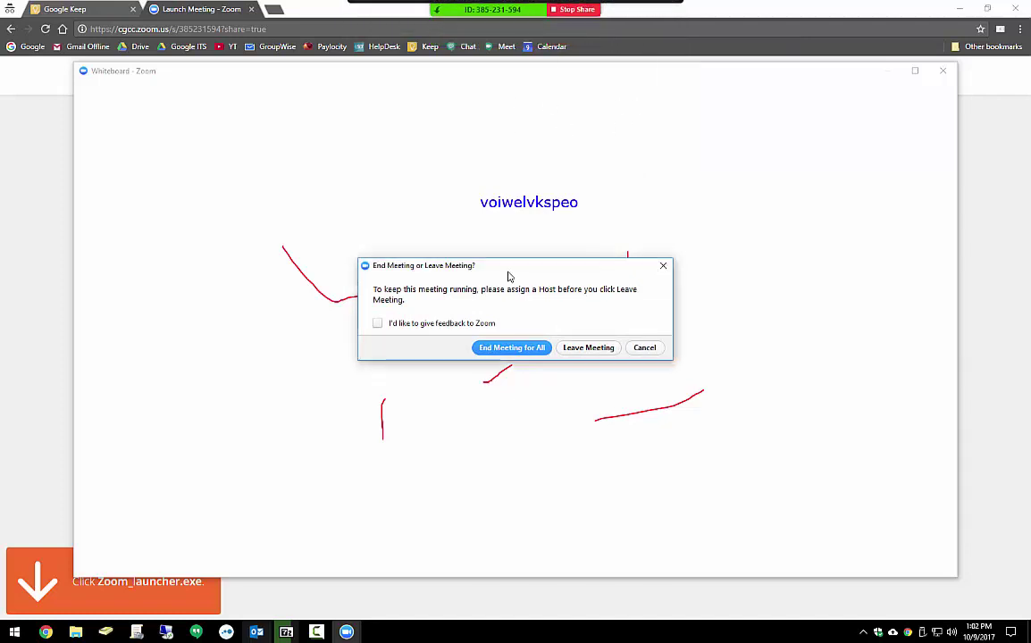
click(523, 353)
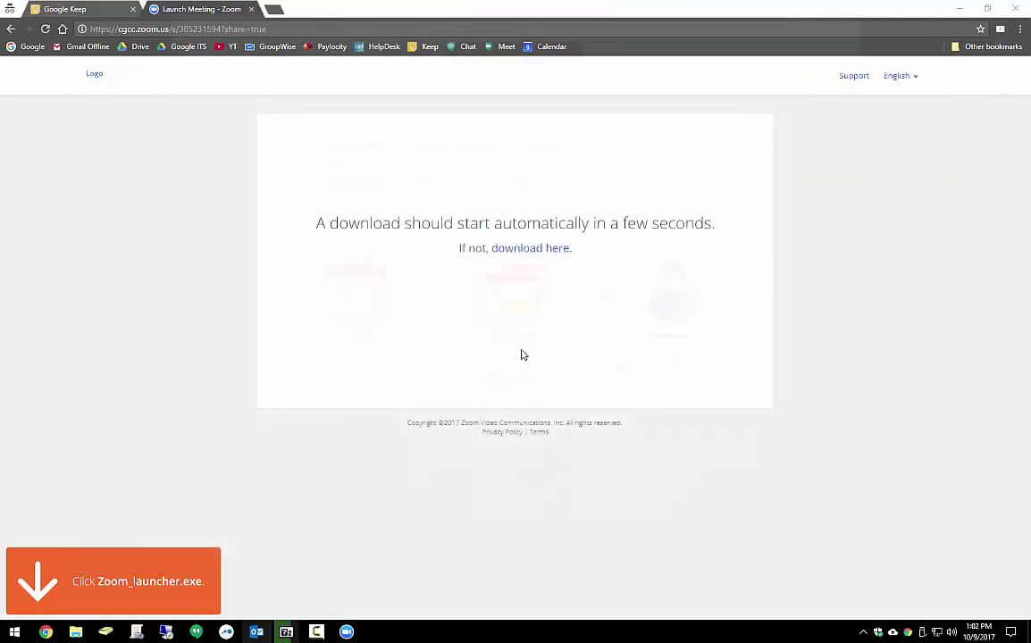
click(976, 22)
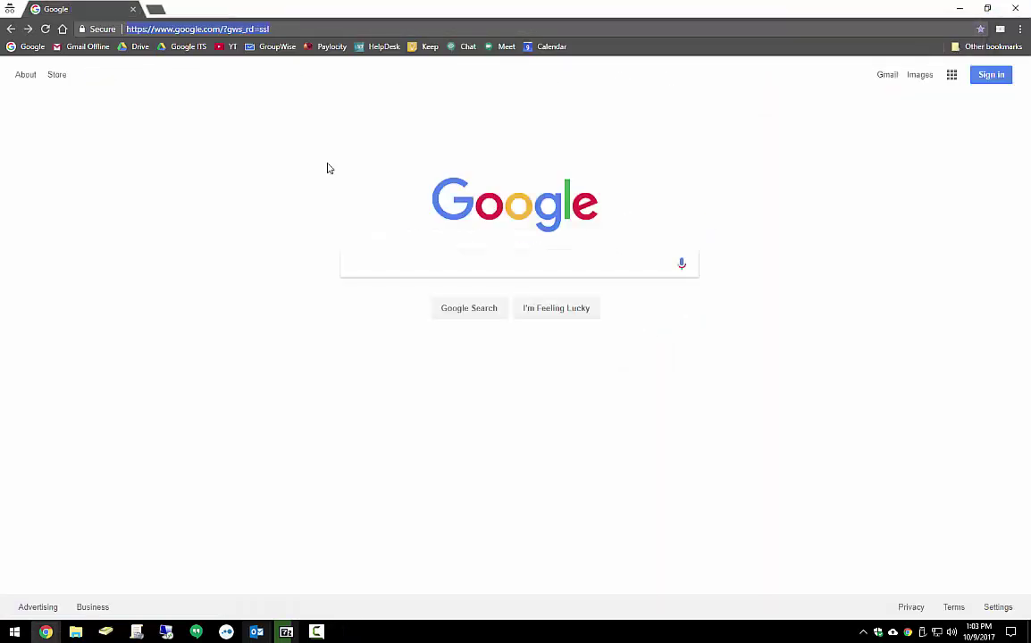
Load cgcc.zoom.us and sign in with the Google account's e-mail and password
text(cgcc.)
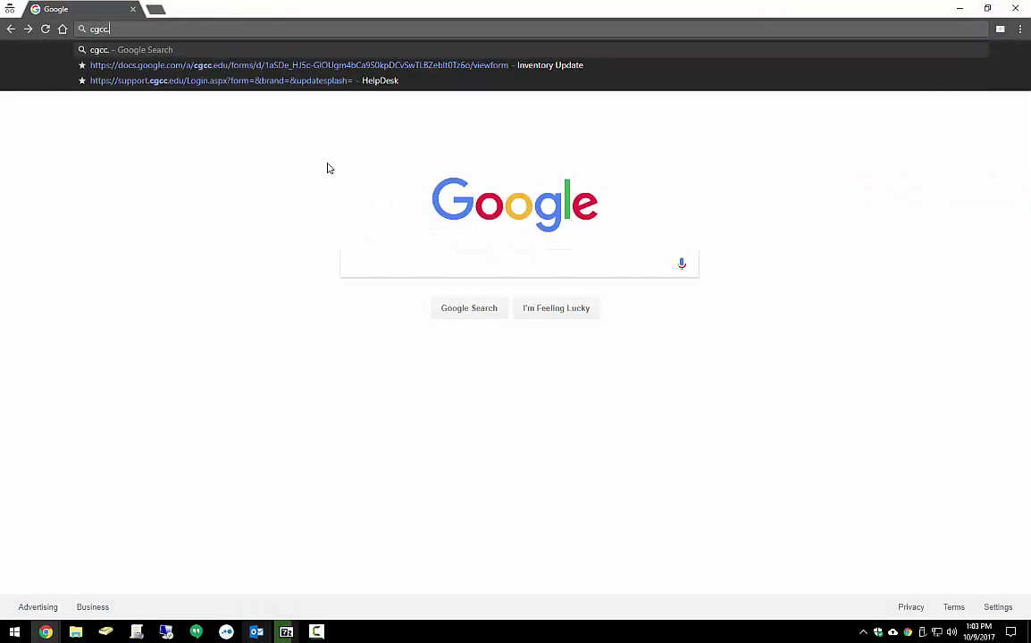
text(zoom.us)
key(Return)
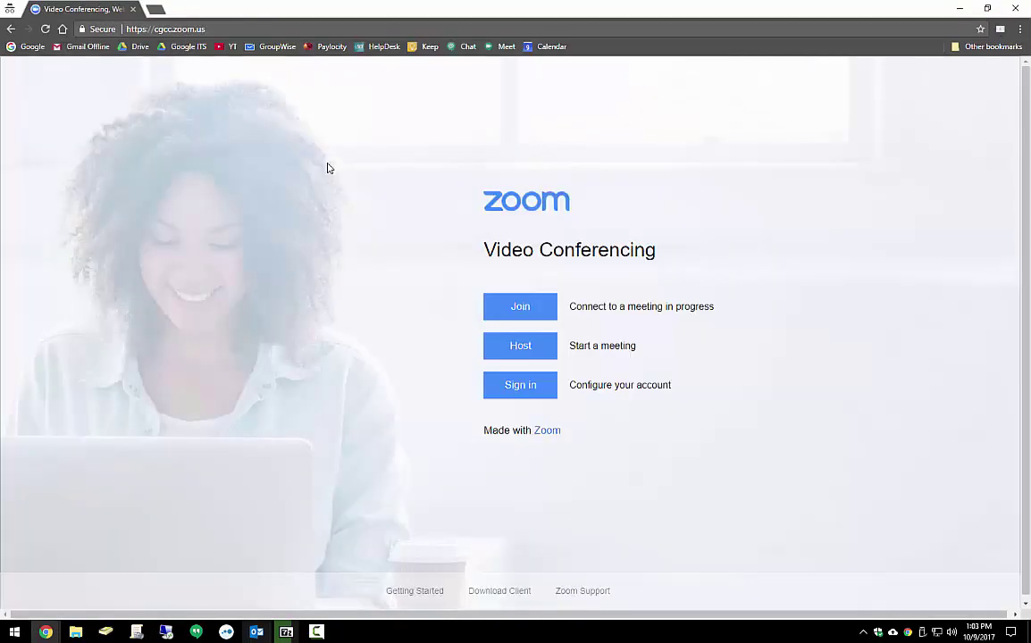
click(521, 388)
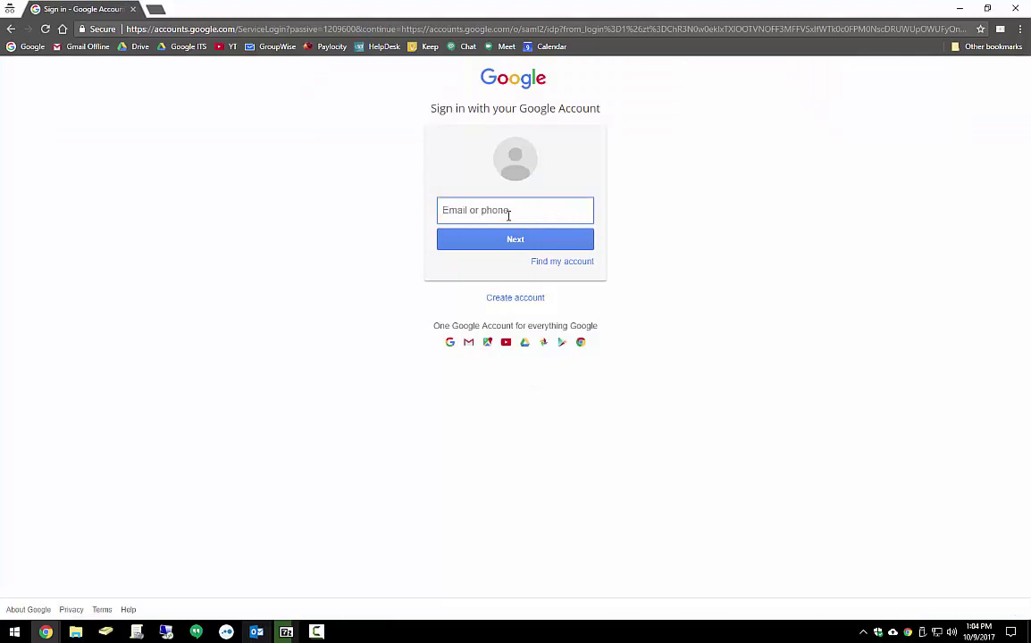
key(Return)
text(****)
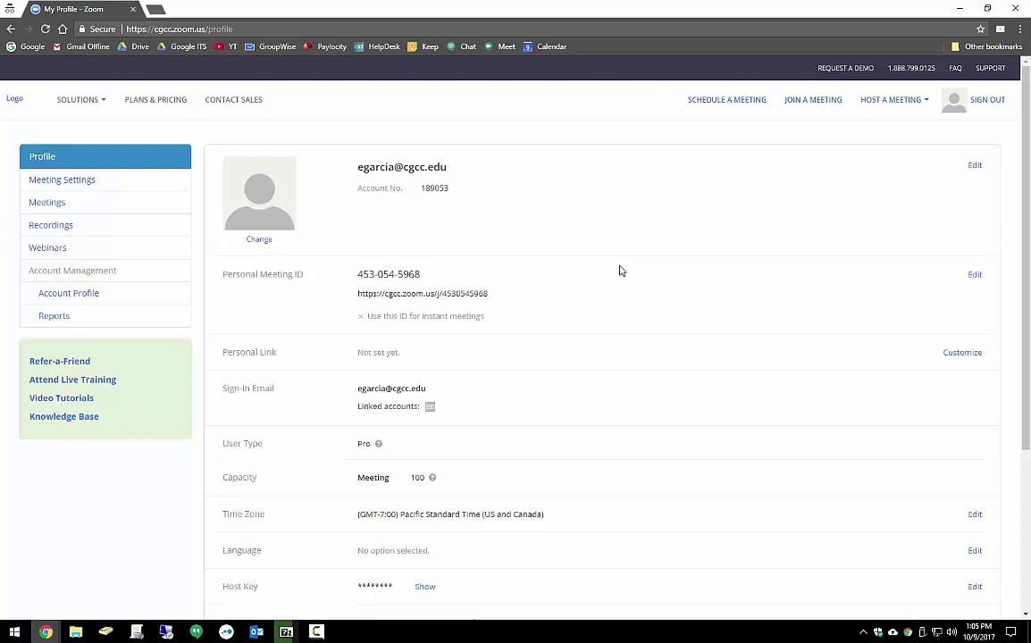
click(980, 631)
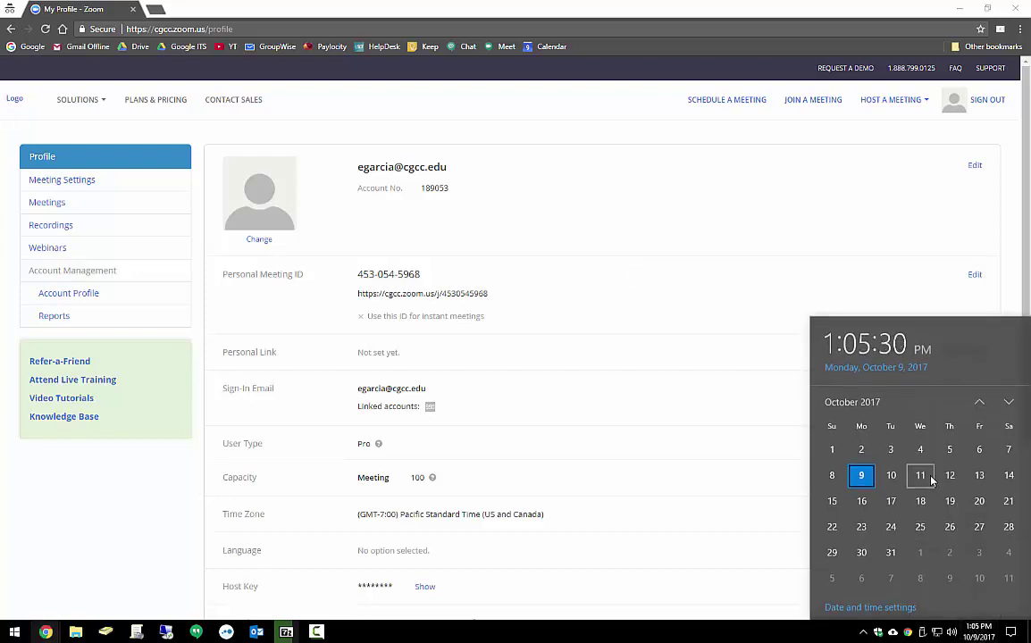
click(364, 6)
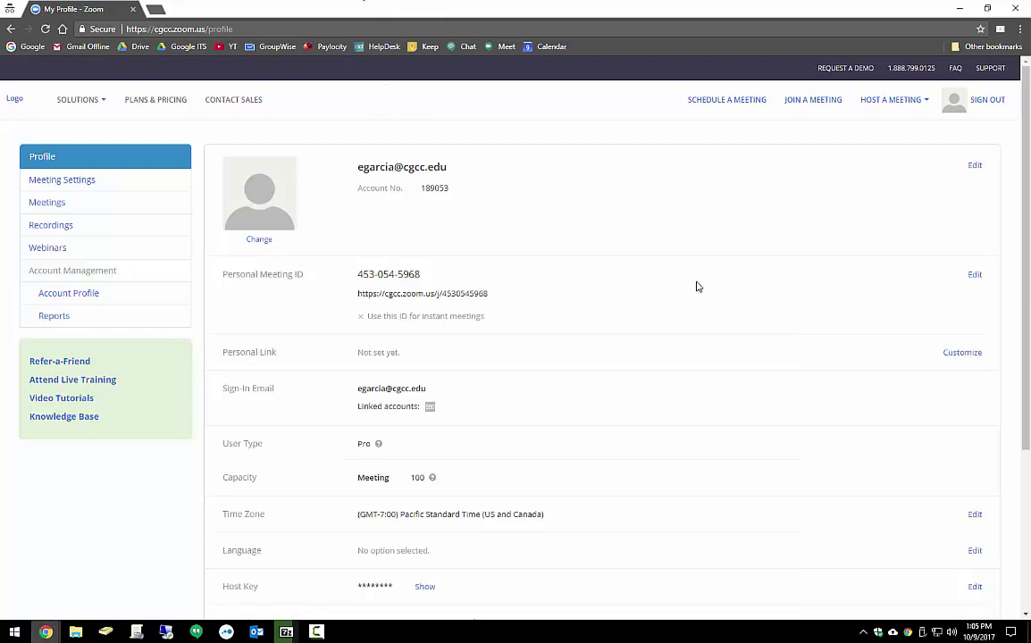